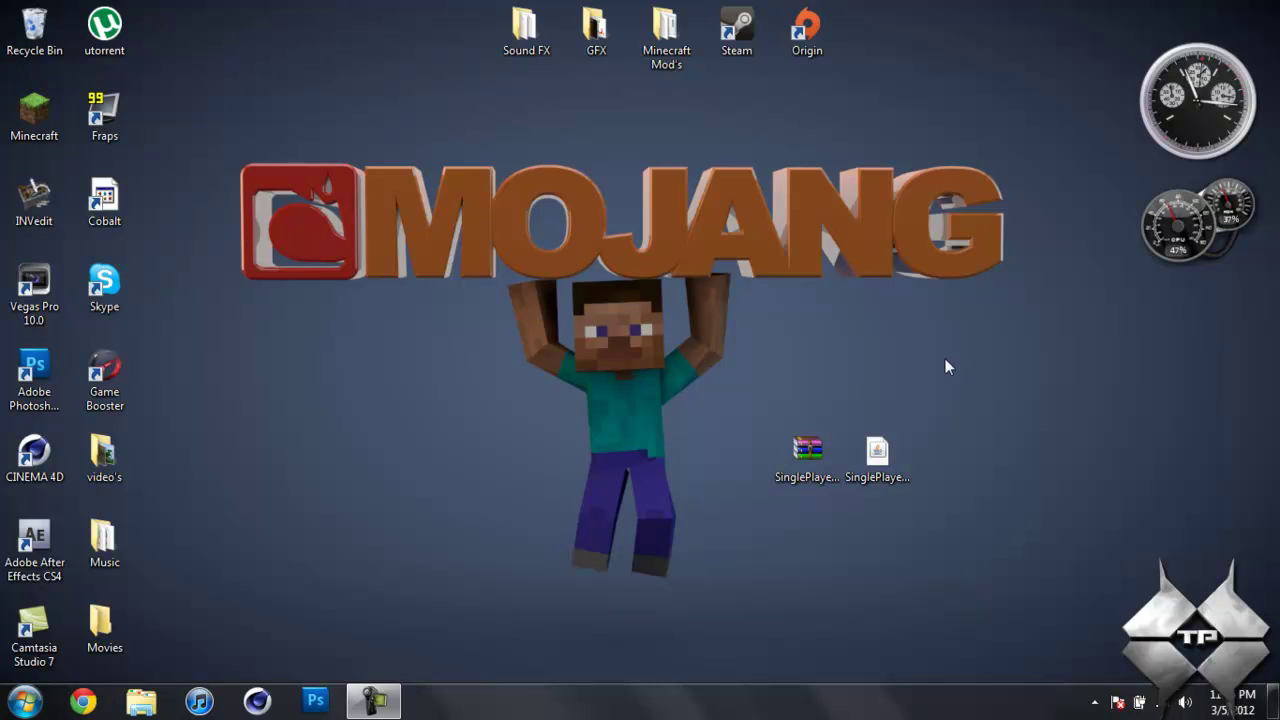
Launch Minecraft, log in with the remembered account, and load the single-player world Beautiful wonderland
double_click(38, 112)
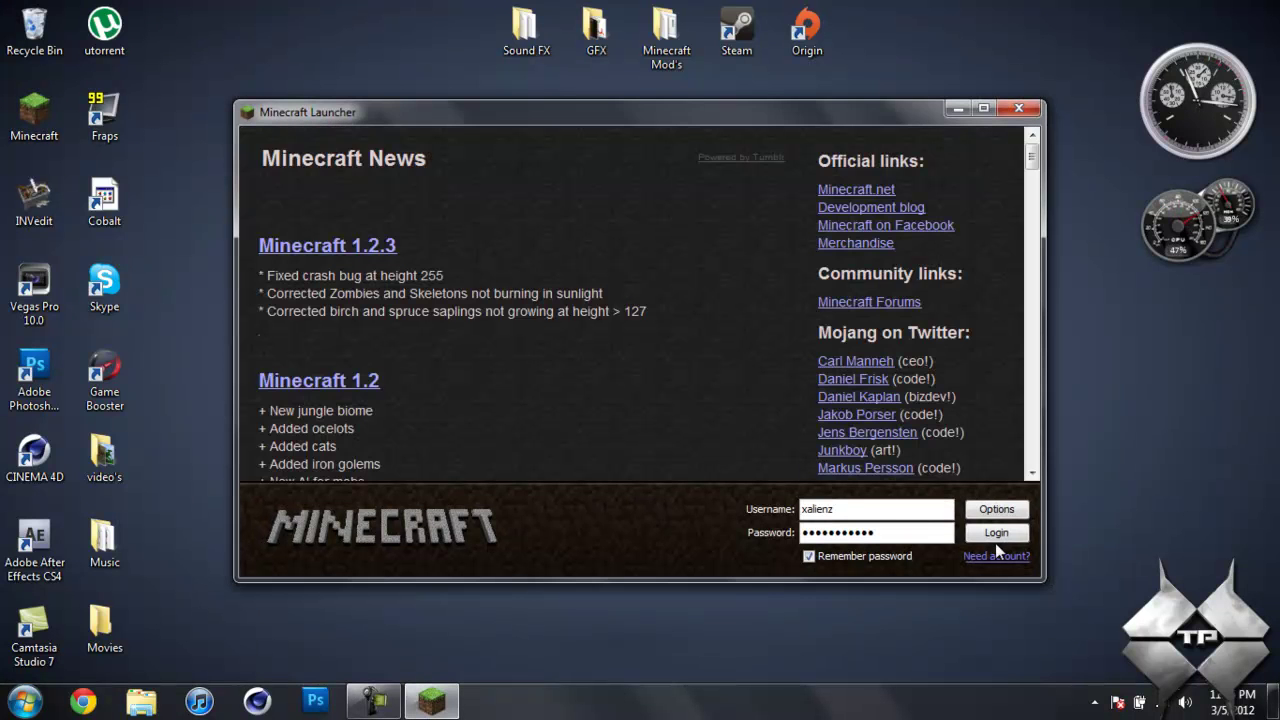
left_click(999, 536)
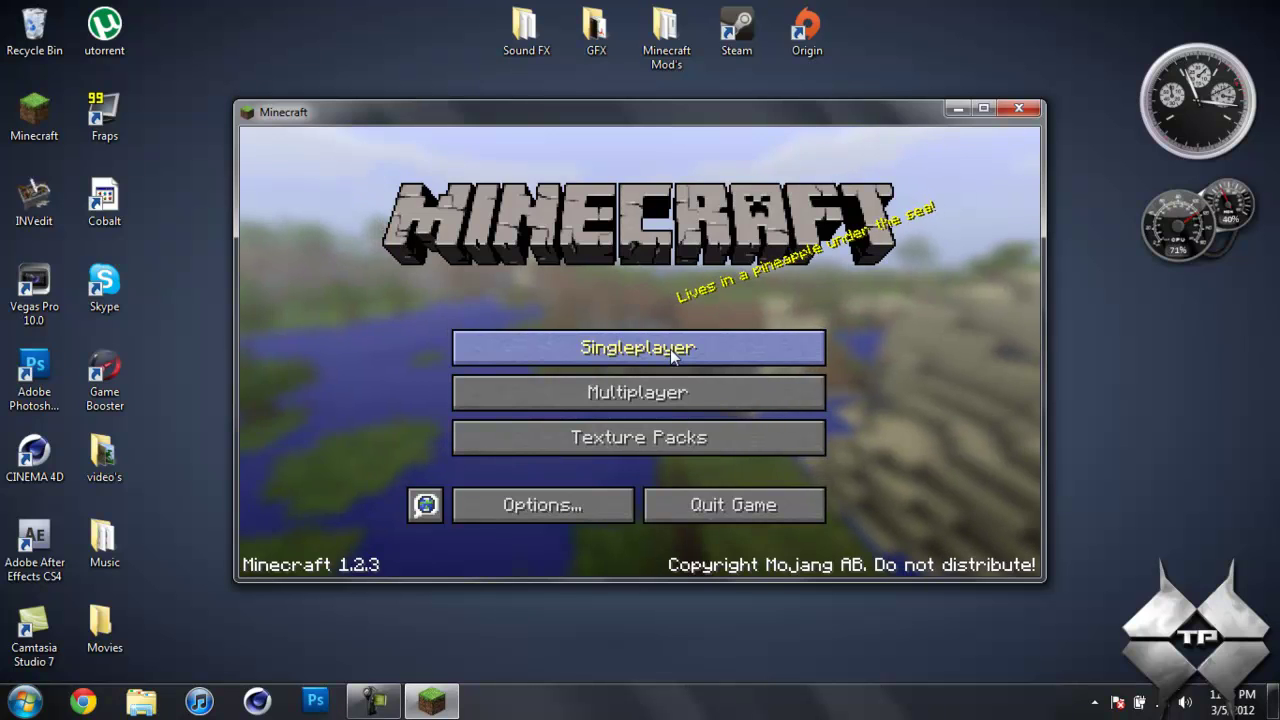
left_click(672, 356)
left_click(560, 235)
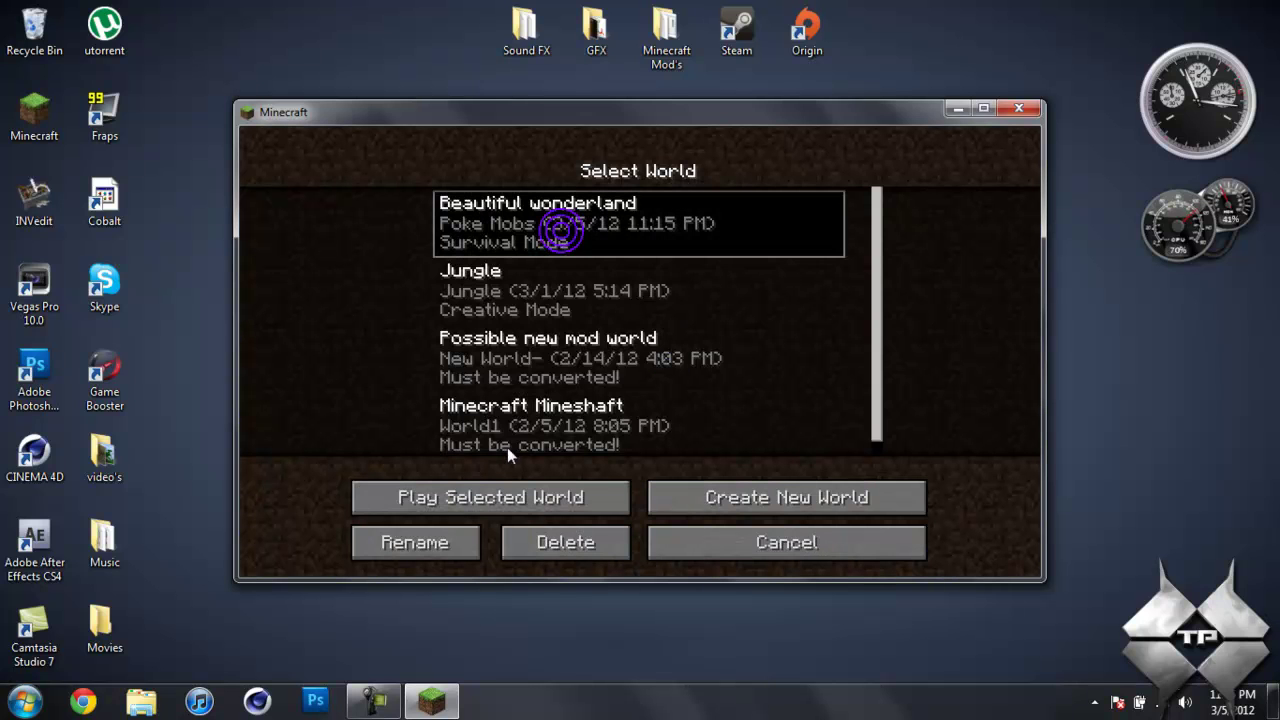
left_click(505, 498)
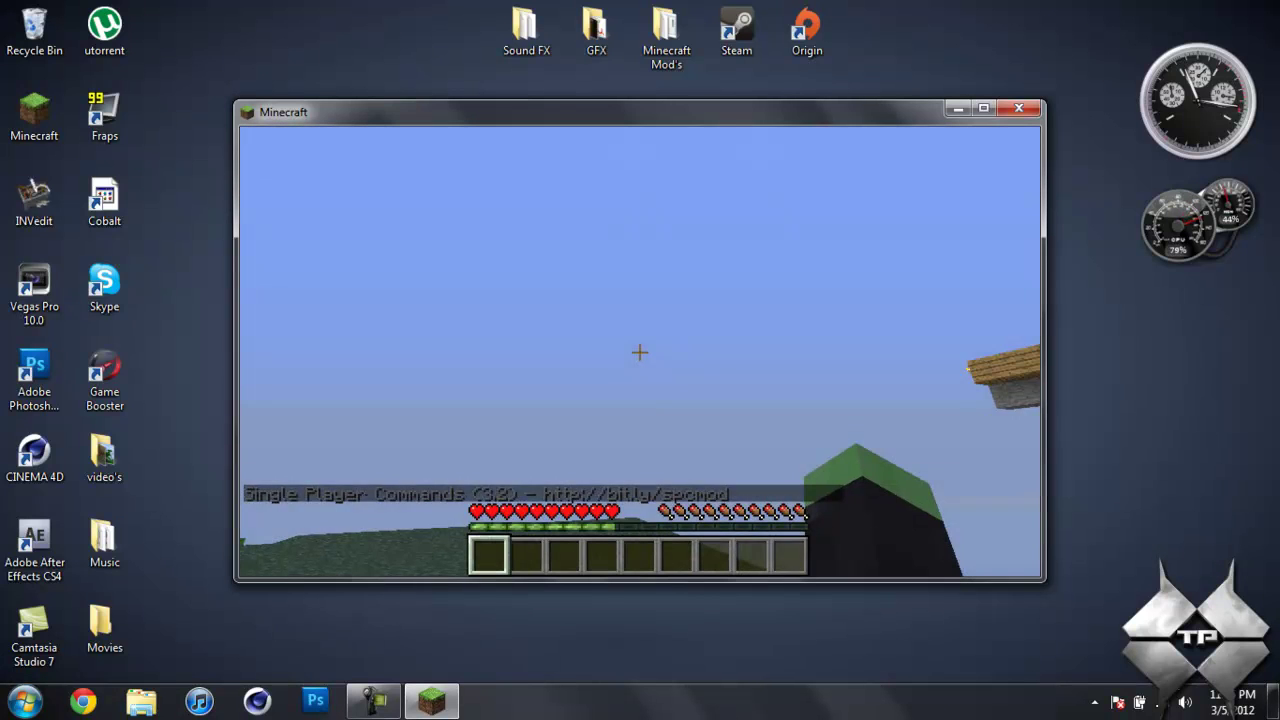
Pause the game, maximize its window, and return to the game
key("Escape")
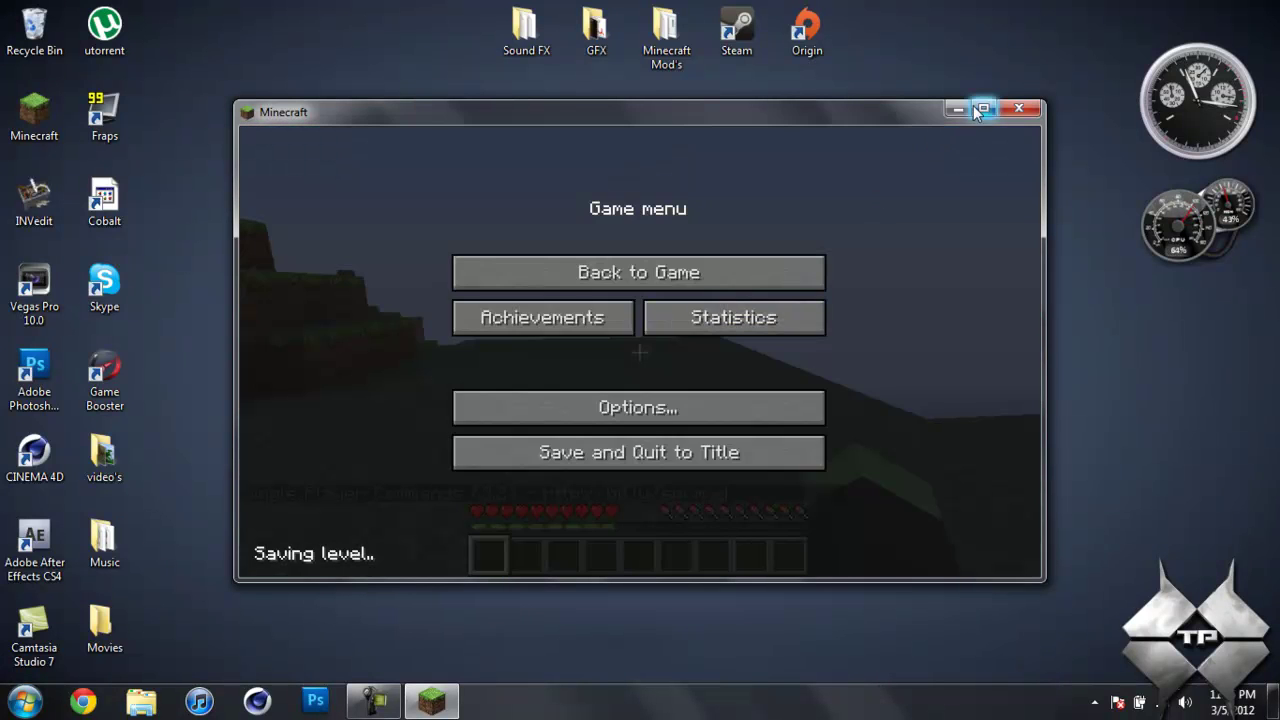
left_click(982, 110)
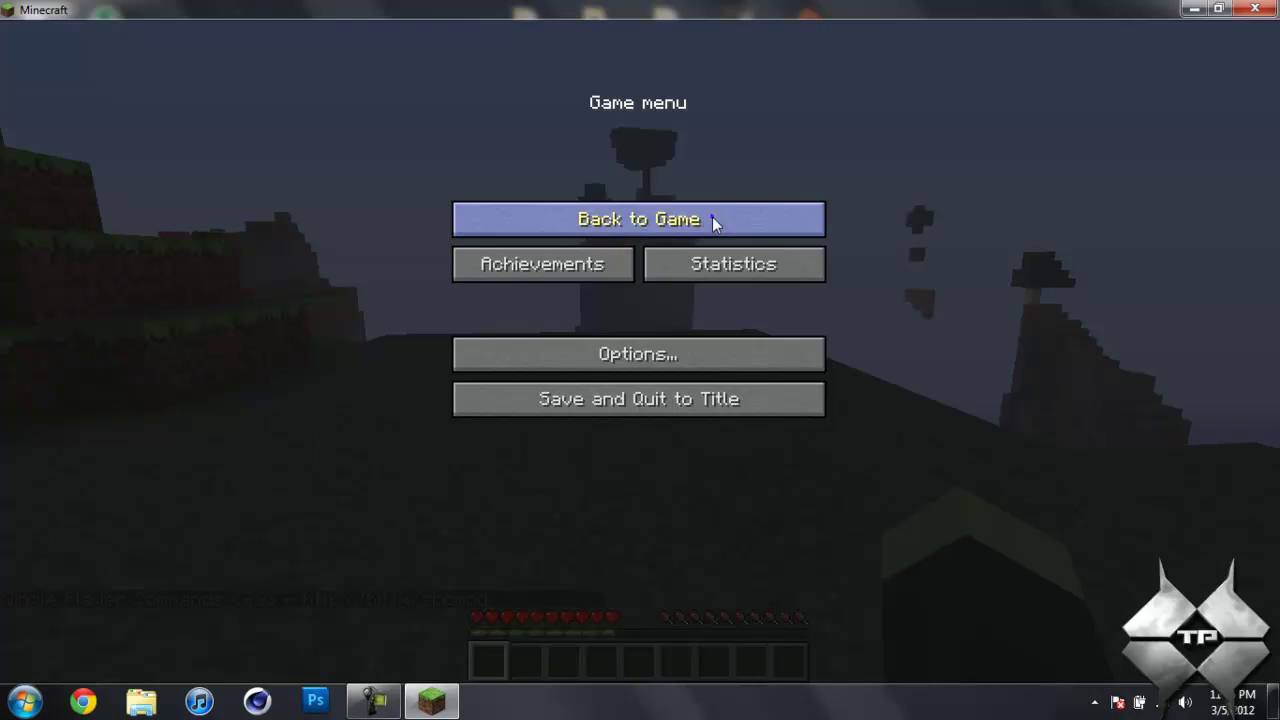
left_click(714, 219)
key("w")
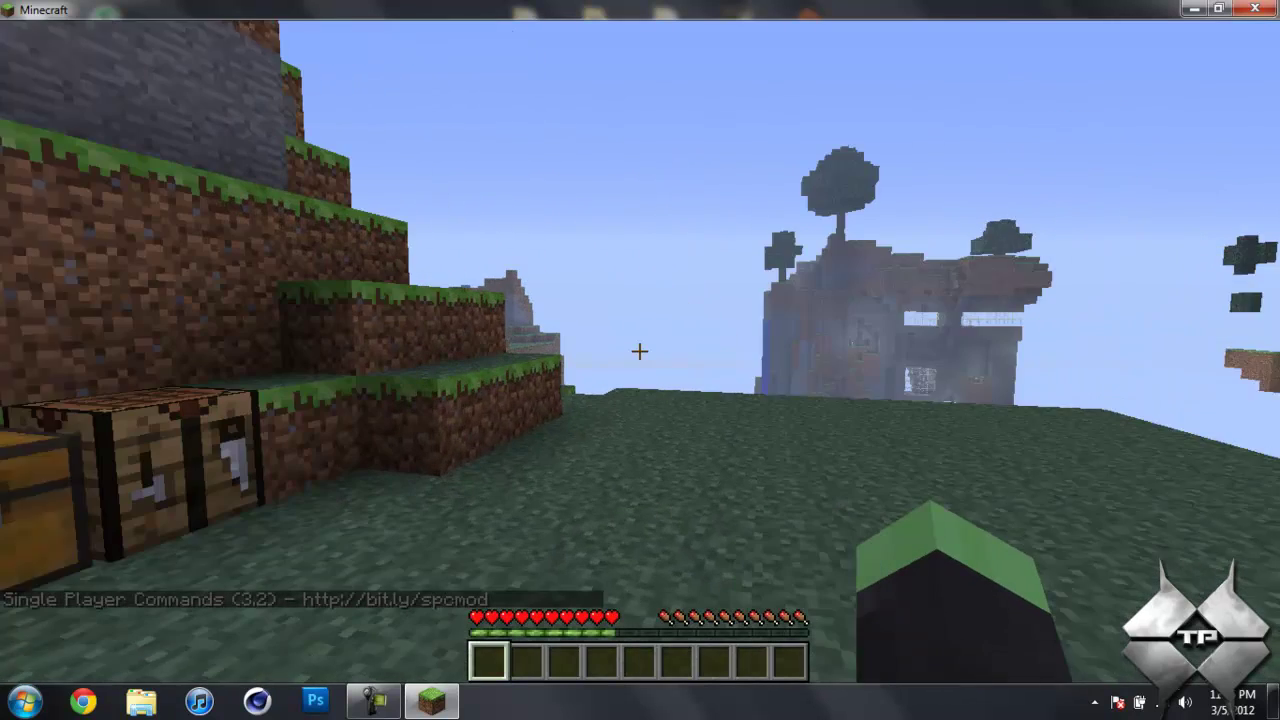
key("s")
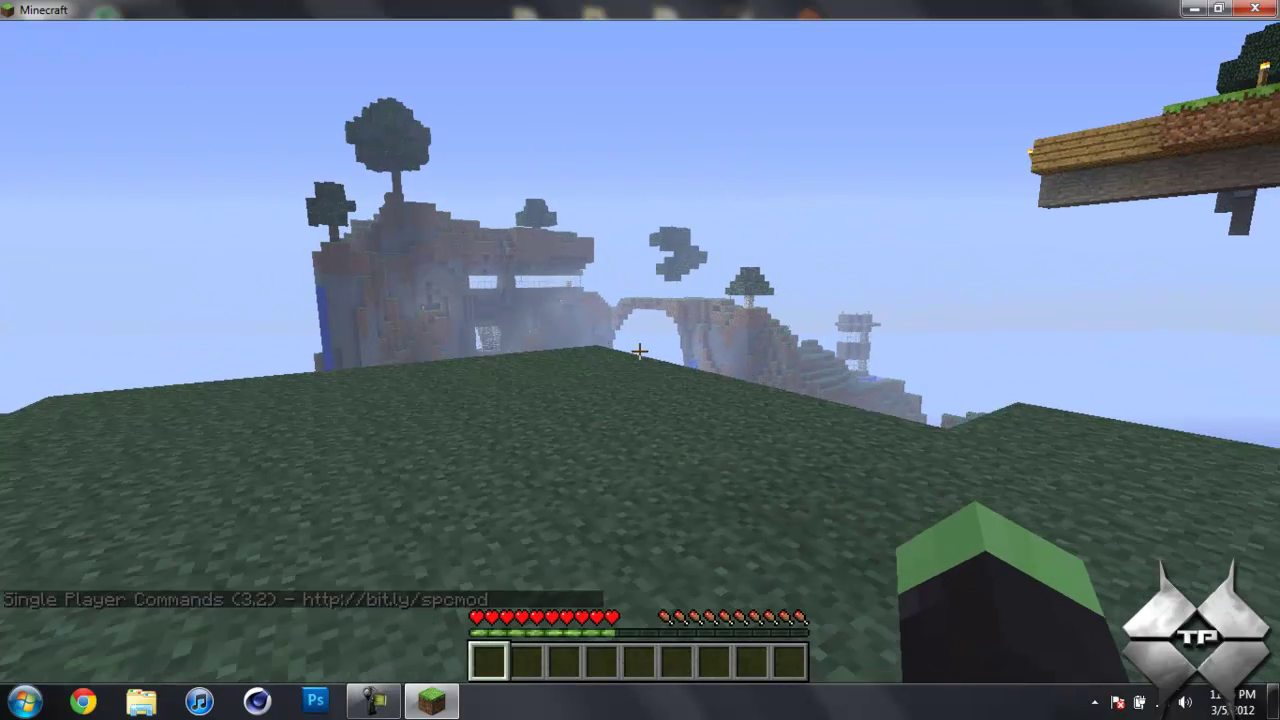
key("w")
key("w")
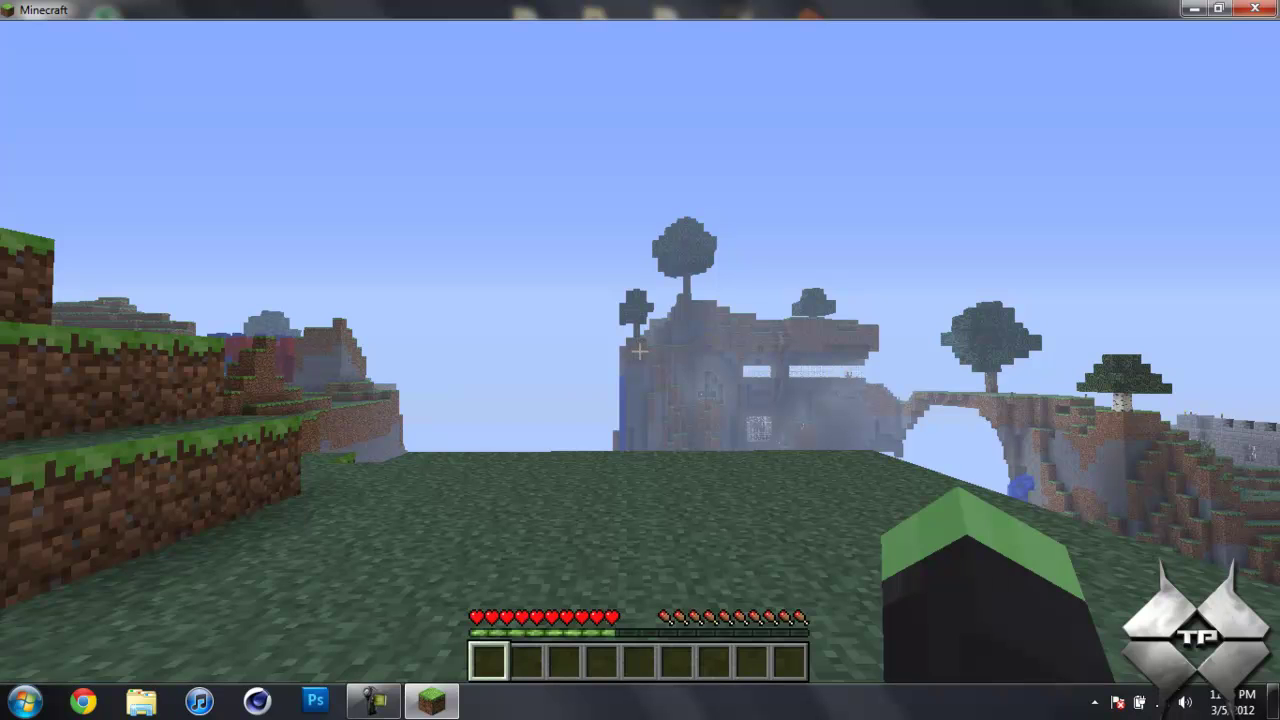
key("w")
Switch the world to night with the command "time night" and back to daytime with "time day"
key("t")
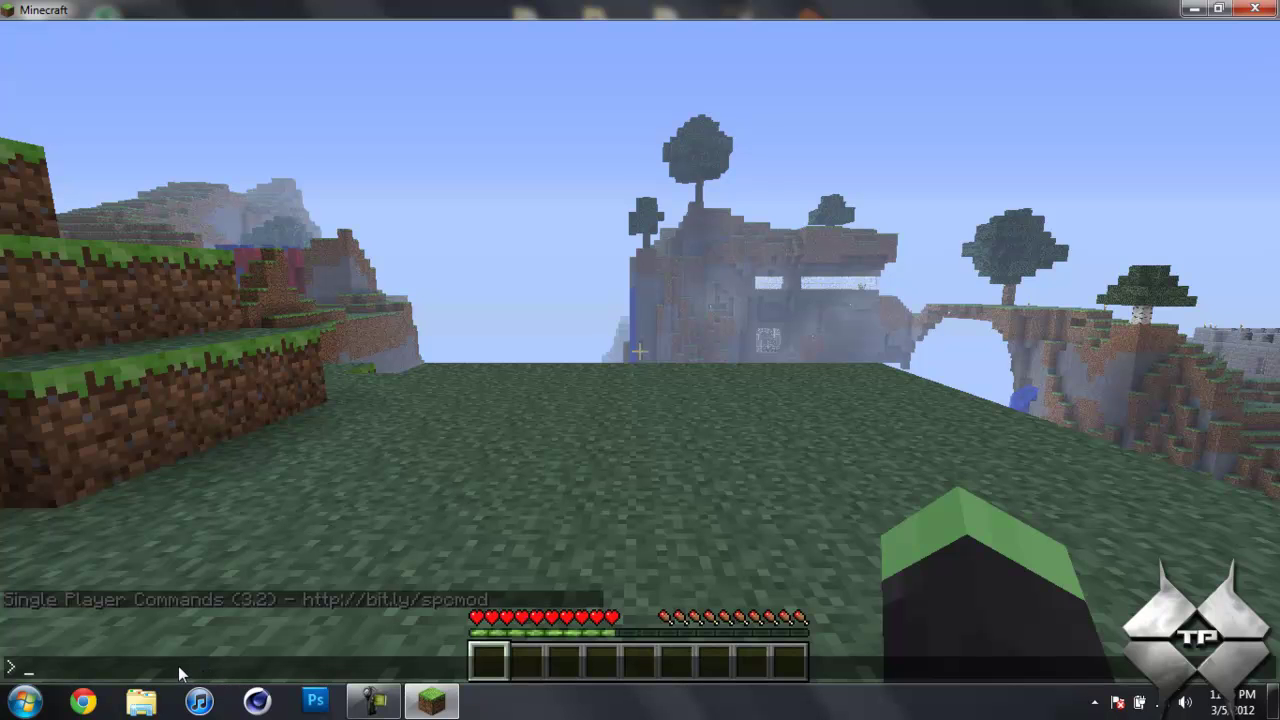
type("time night")
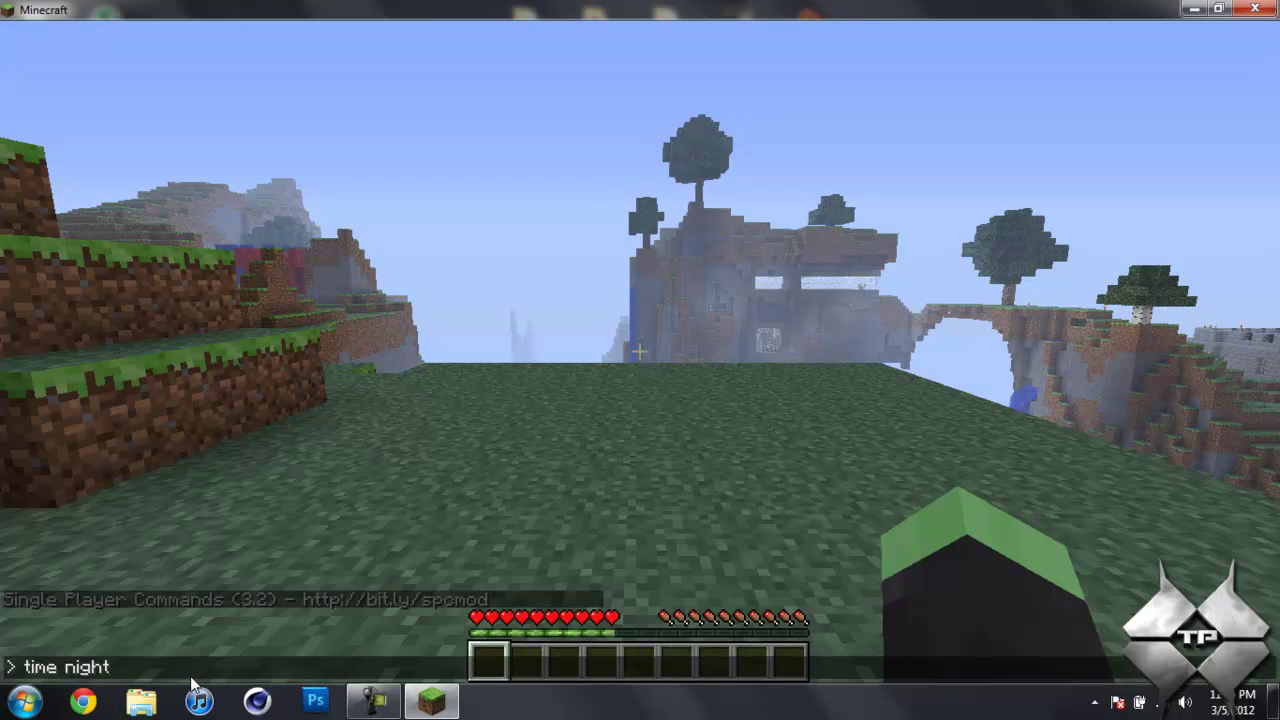
key("Return")
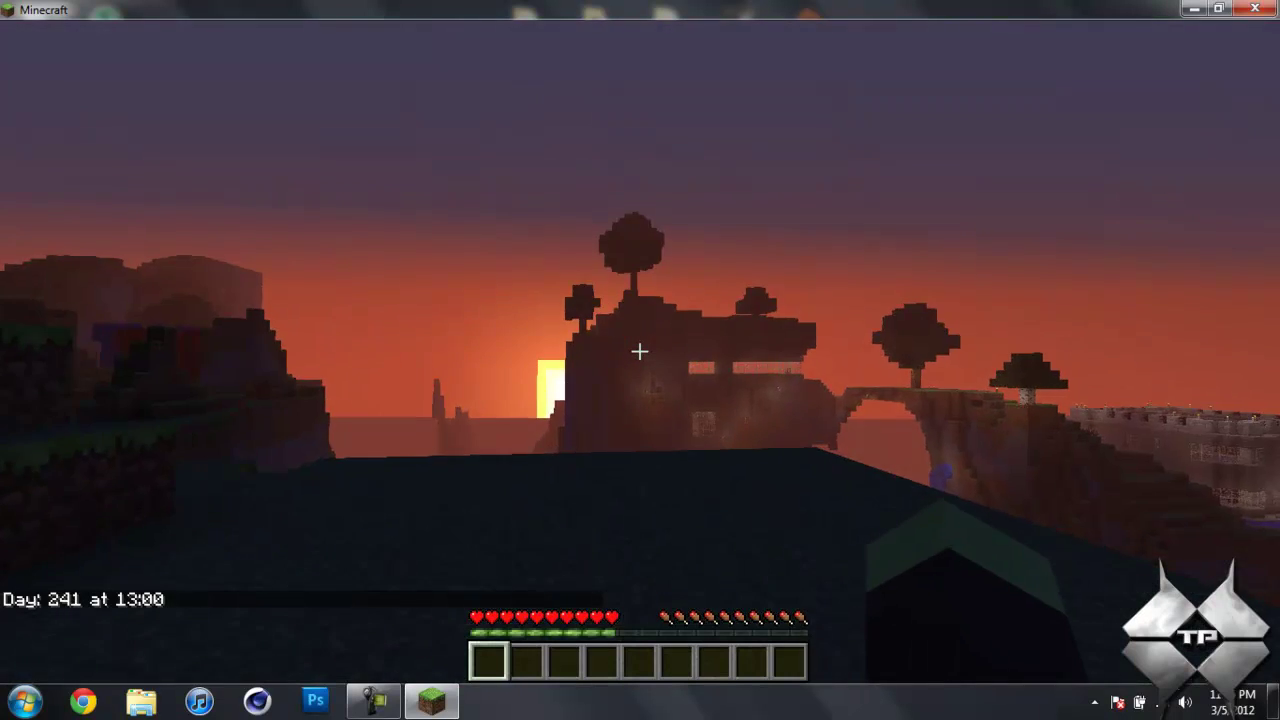
type("t")
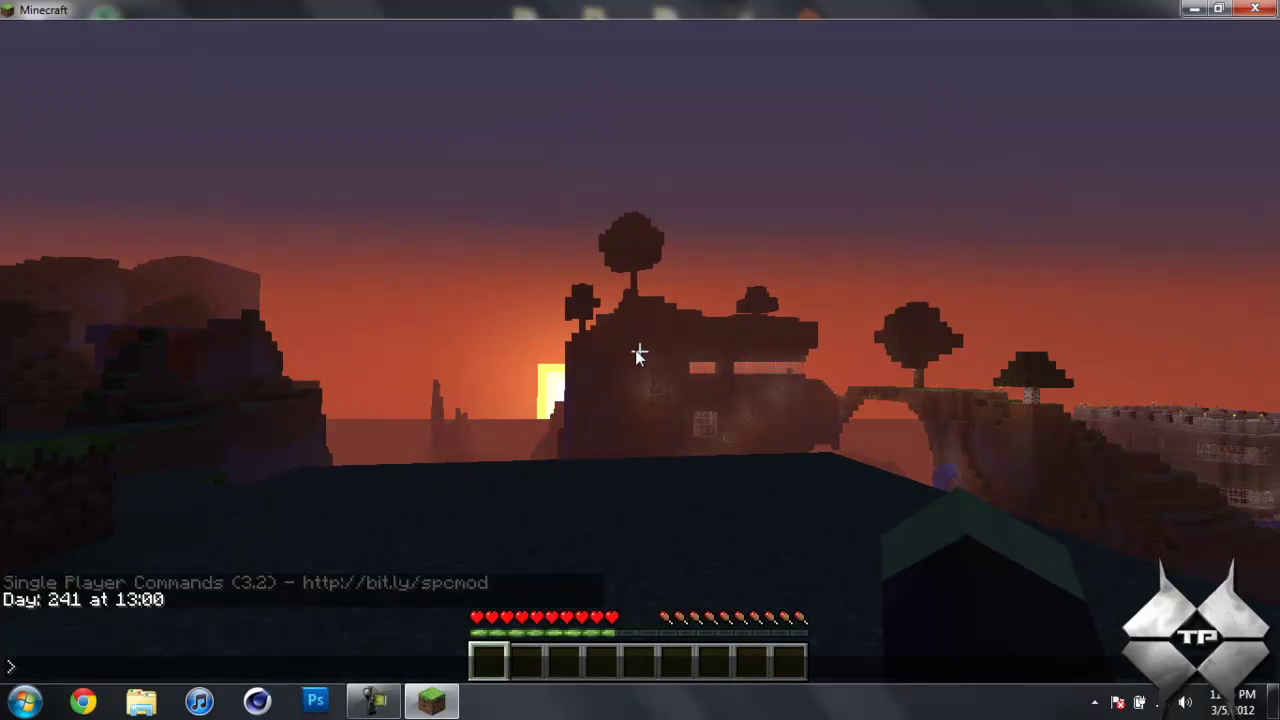
type("time ")
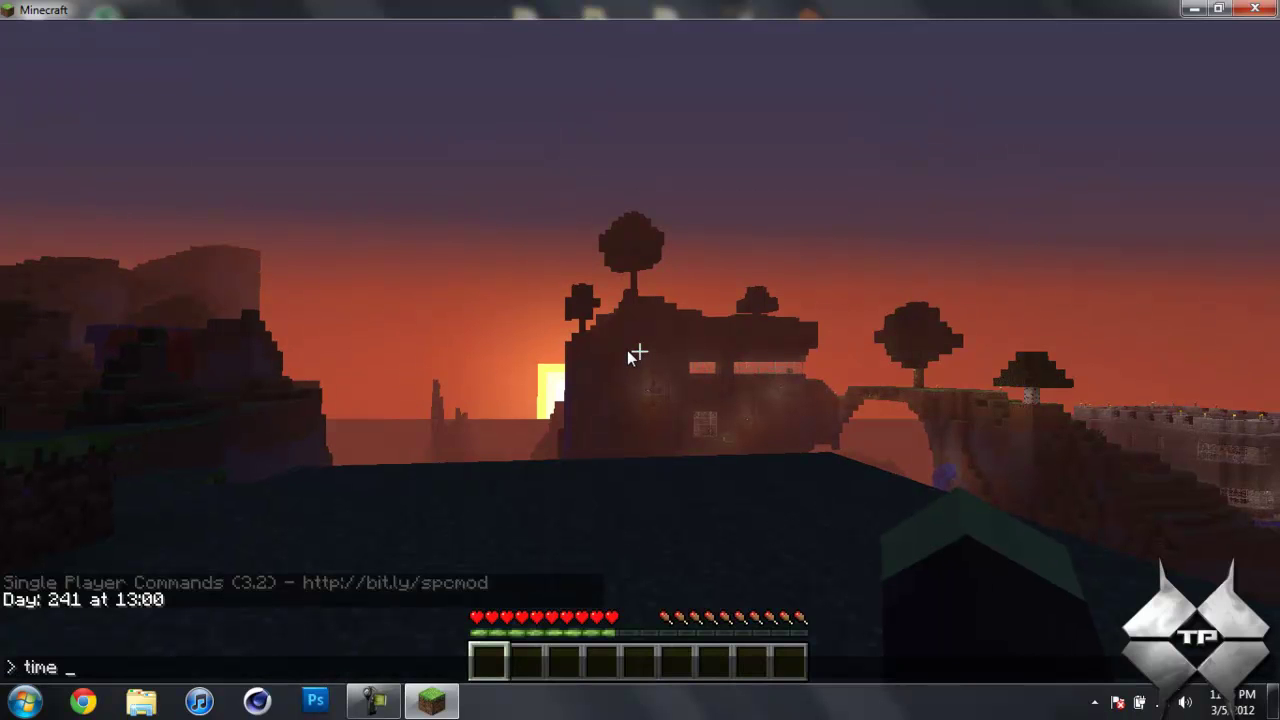
type("day")
key("Return")
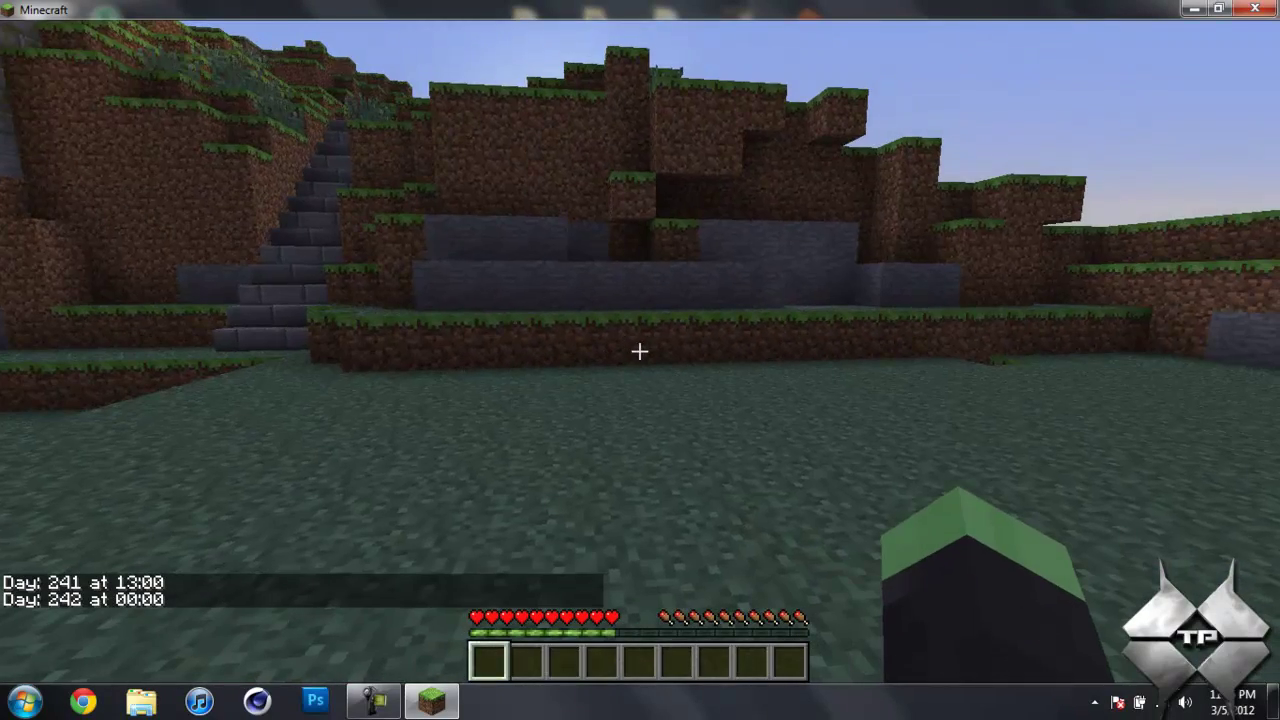
Change the game mode with the command "gamemode creative"
key("t")
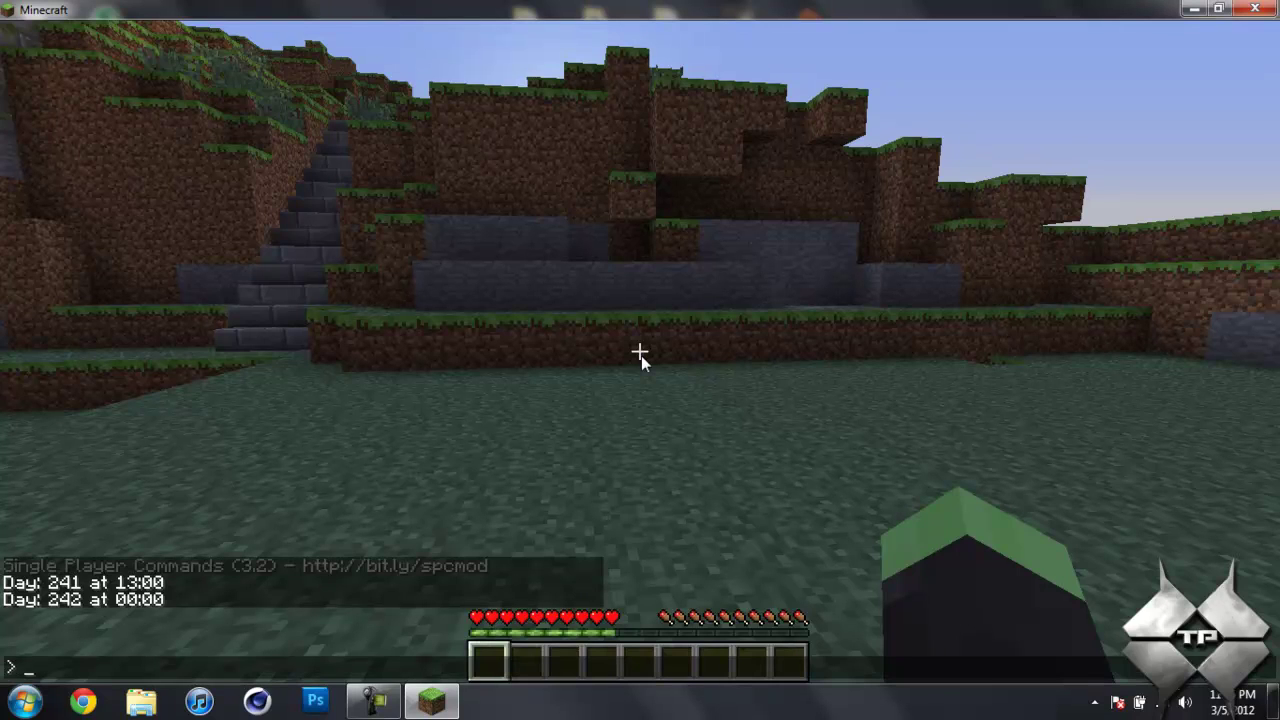
type("gameo")
type("de")
key("BackSpace")
key("BackSpace")
type("mode")
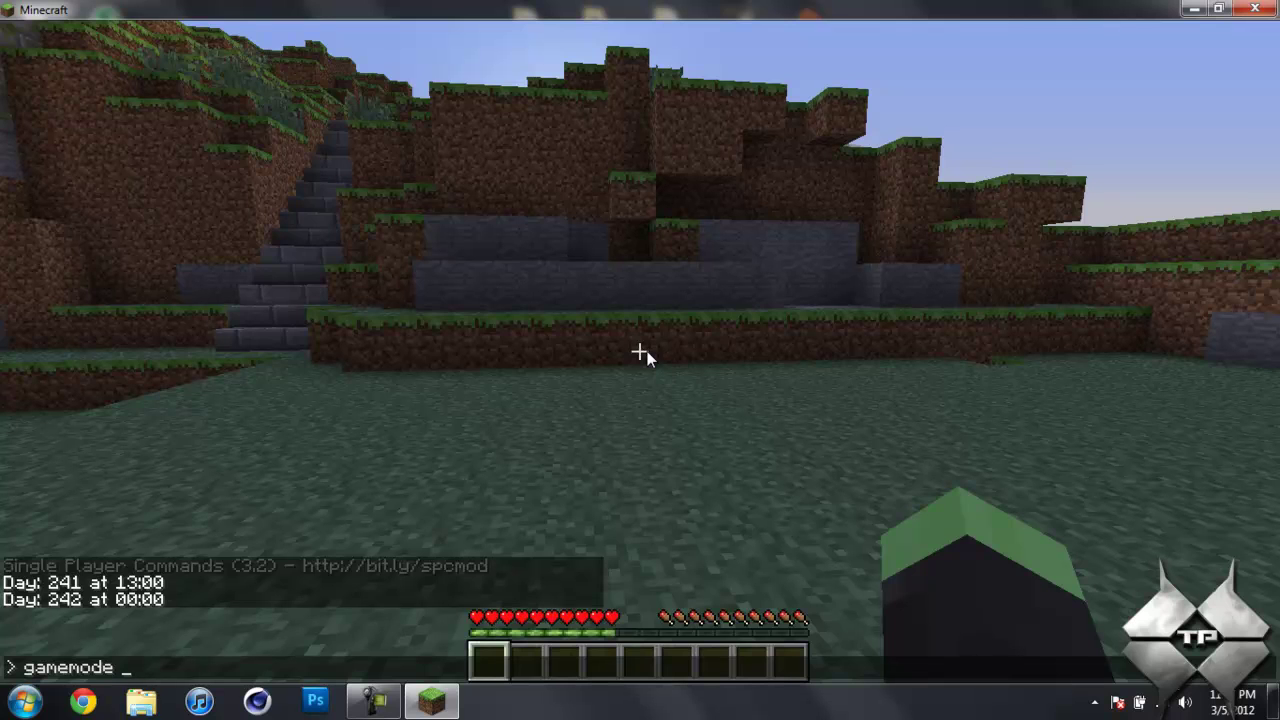
type(" creative")
key("Return")
Fly up in creative mode from the grass field onto the hill beside the mossy stone fortress
key("w")
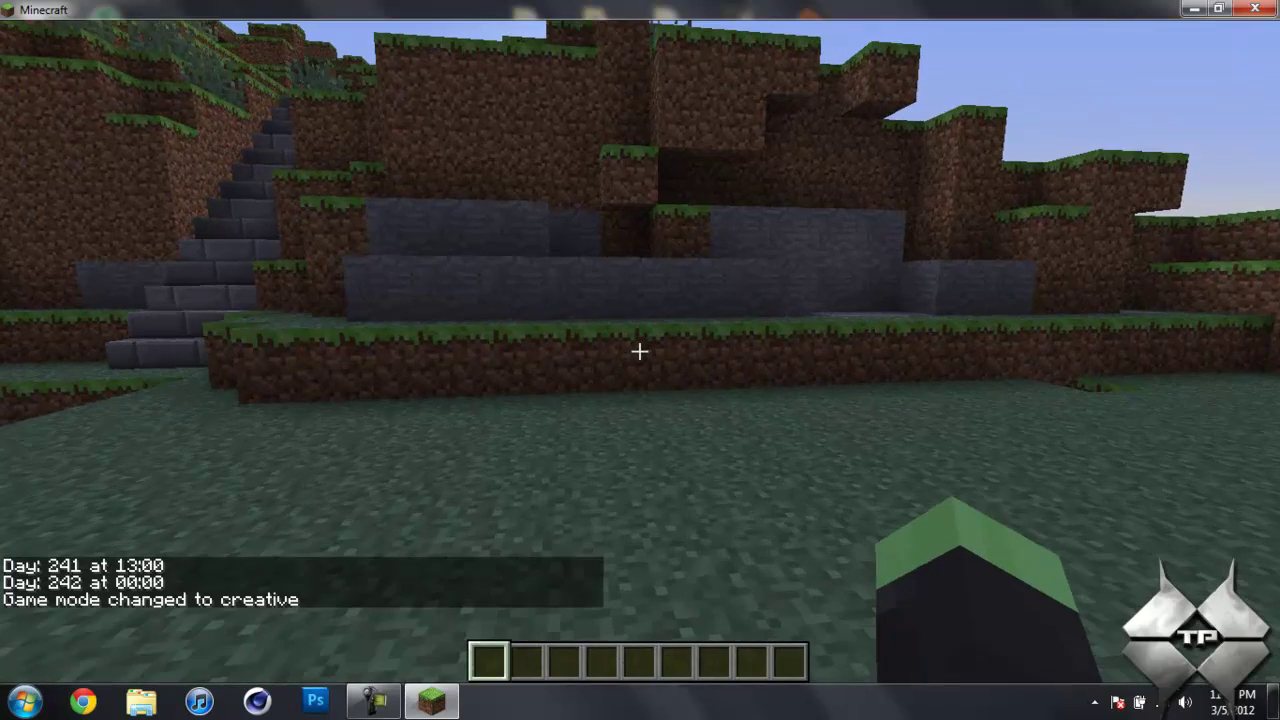
key("e")
key("e")
key("s")
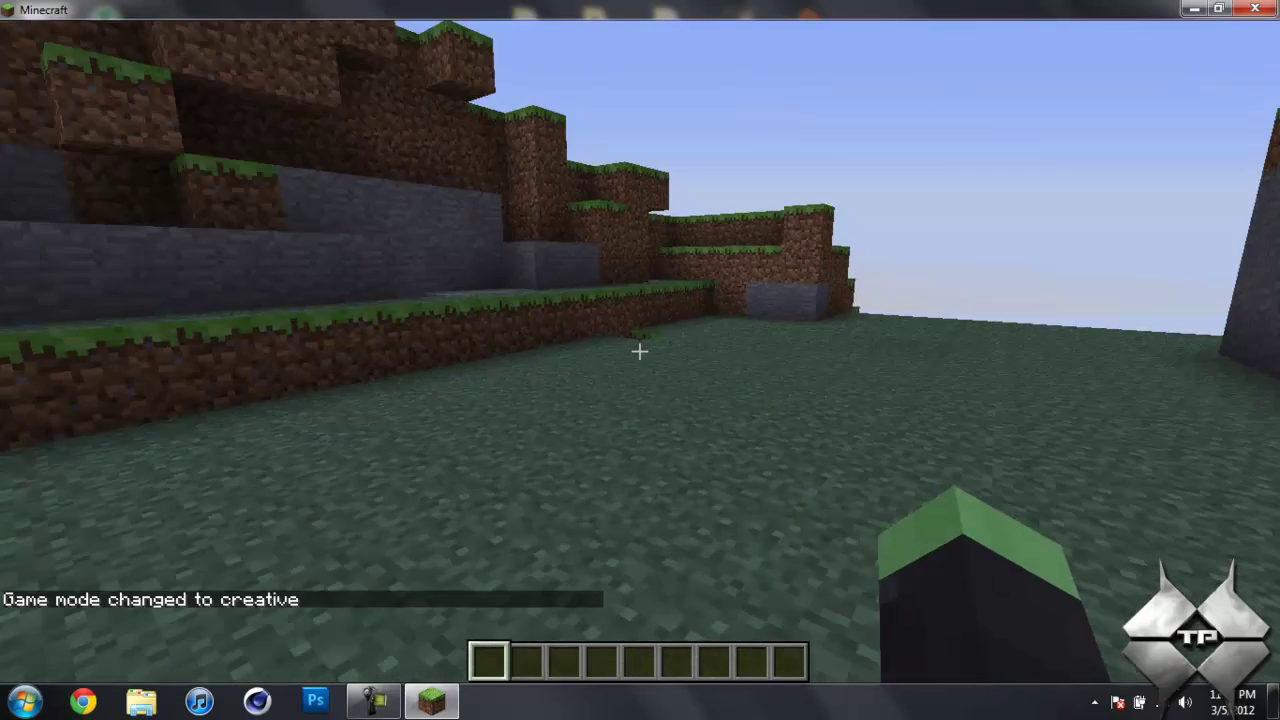
key("space")
key("space")
key("w")
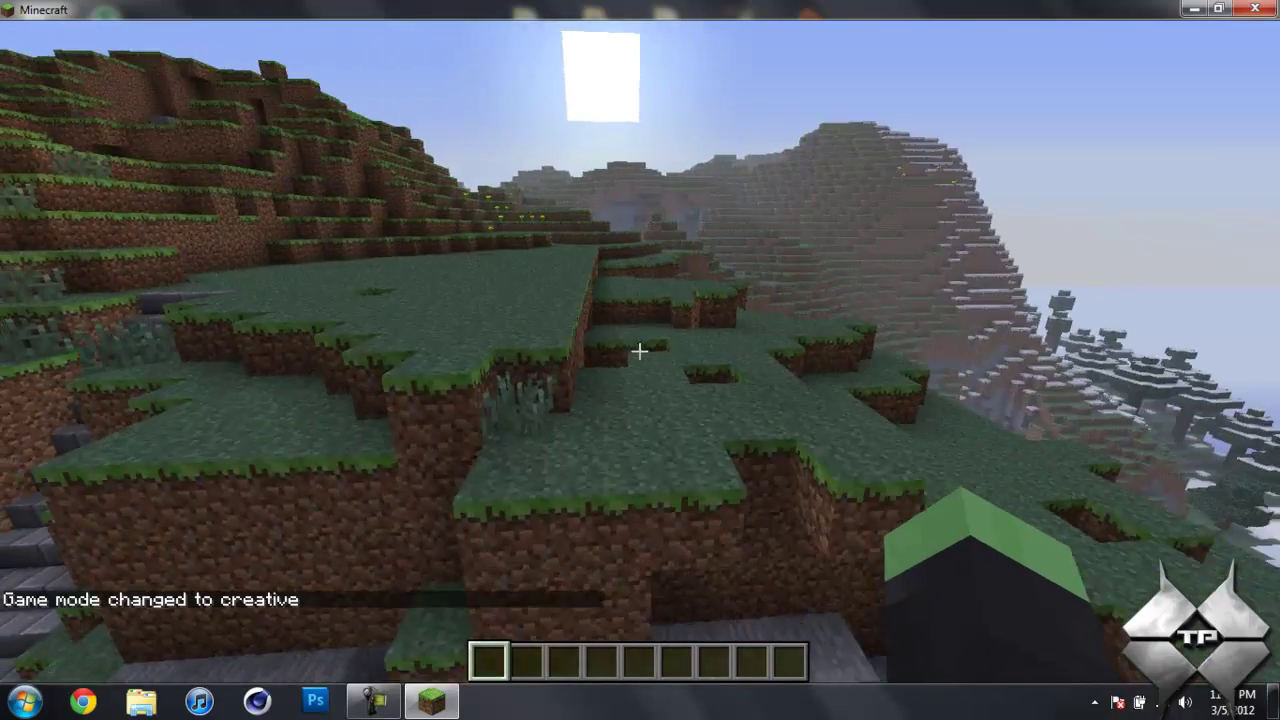
key("w")
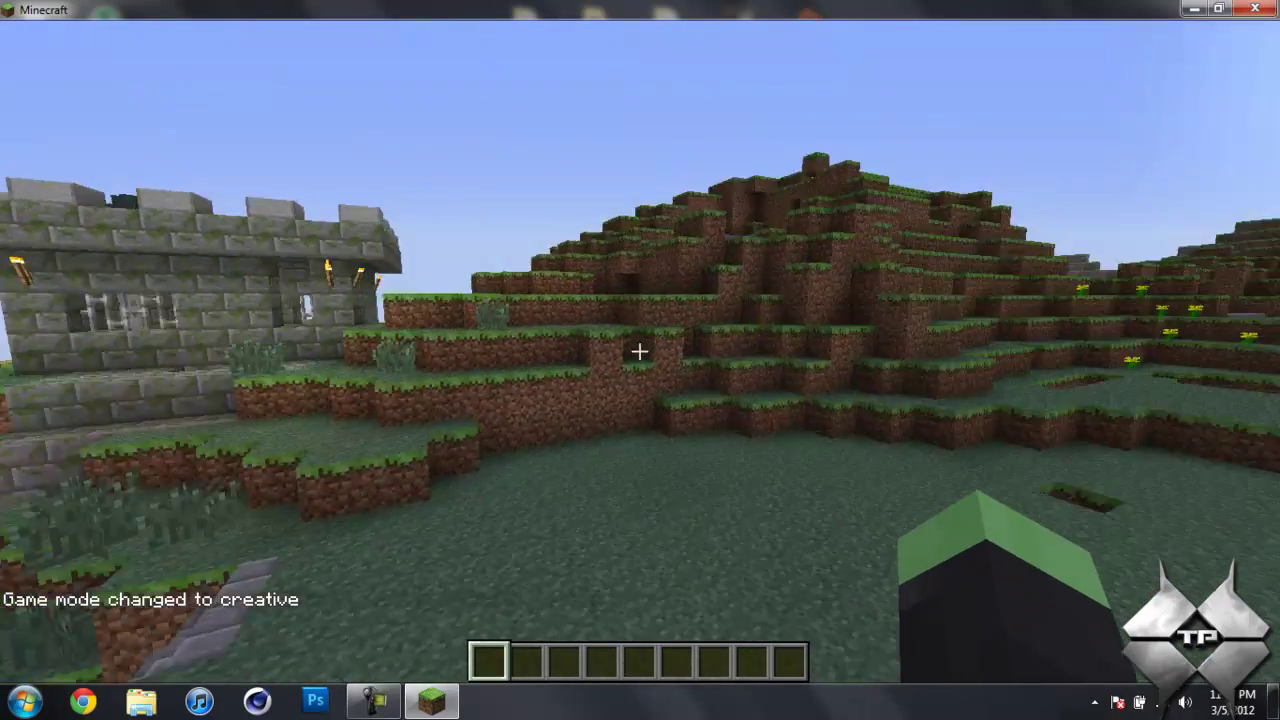
key("w")
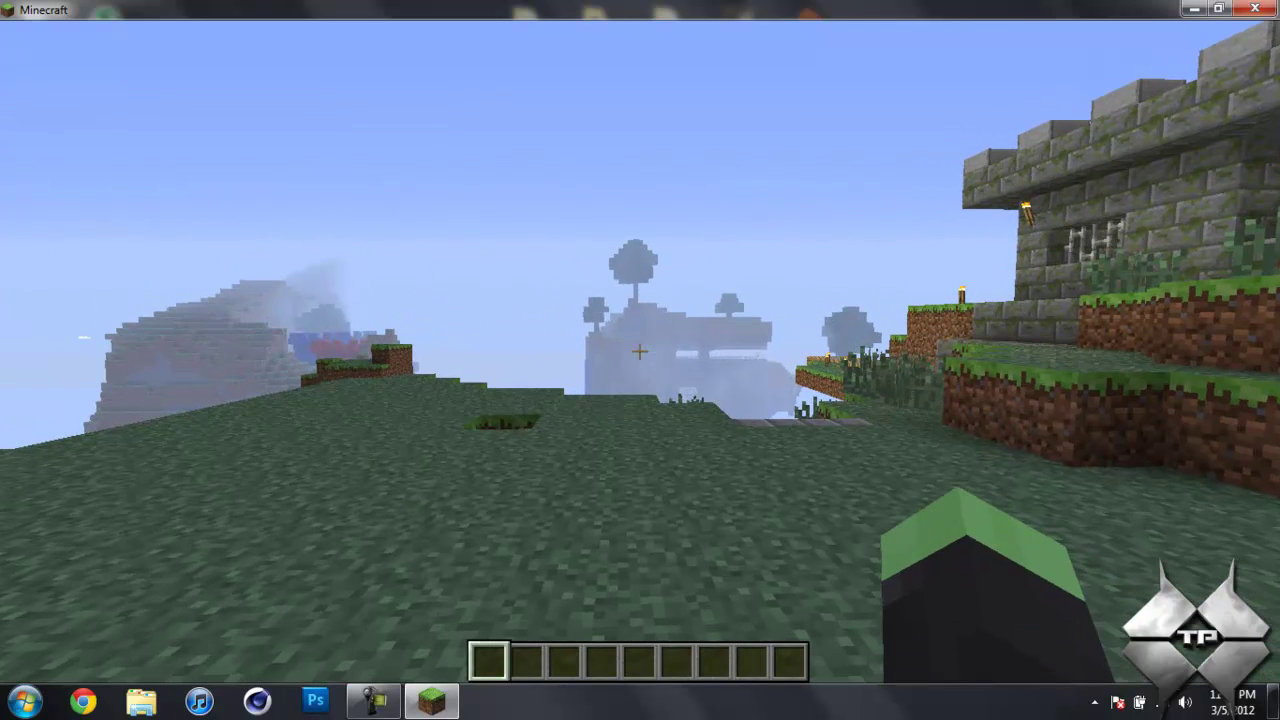
Turn on the mod's flying with the "fly" command and fly off the hill back to the grassy ledge
key("Escape")
key("t")
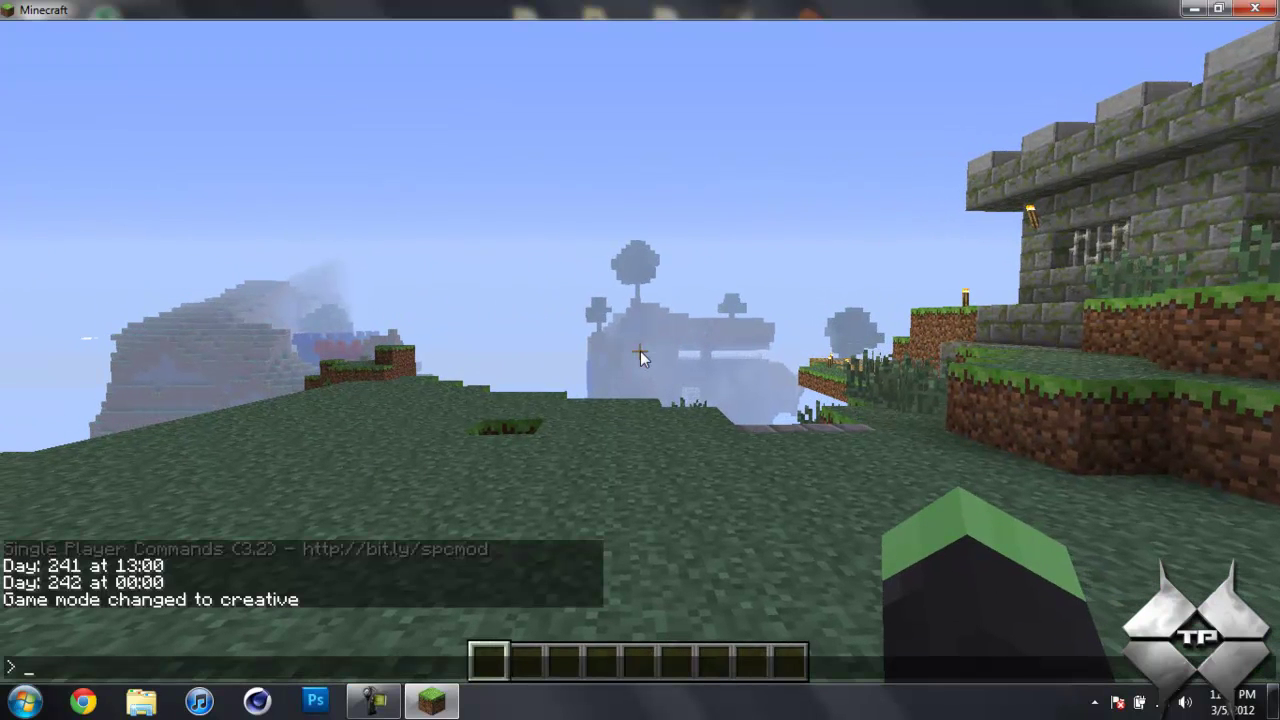
type("FLY")
key("Return")
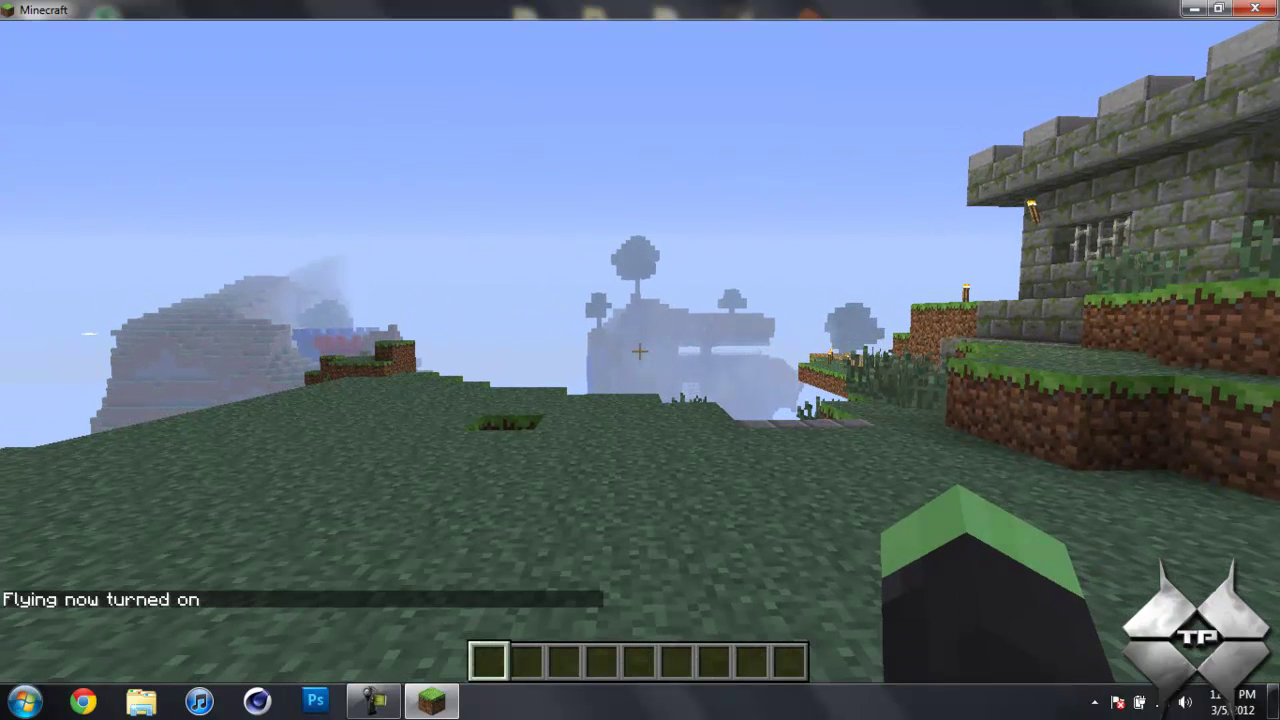
key("space")
key("w")
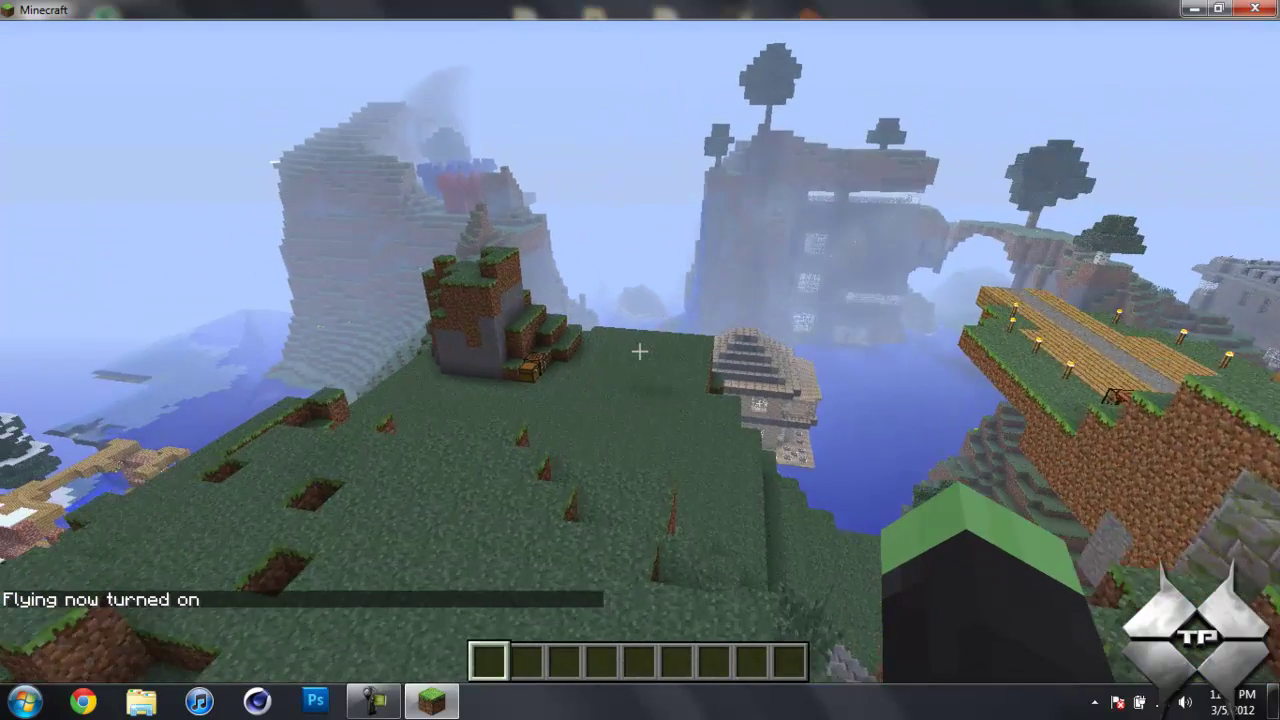
key("w")
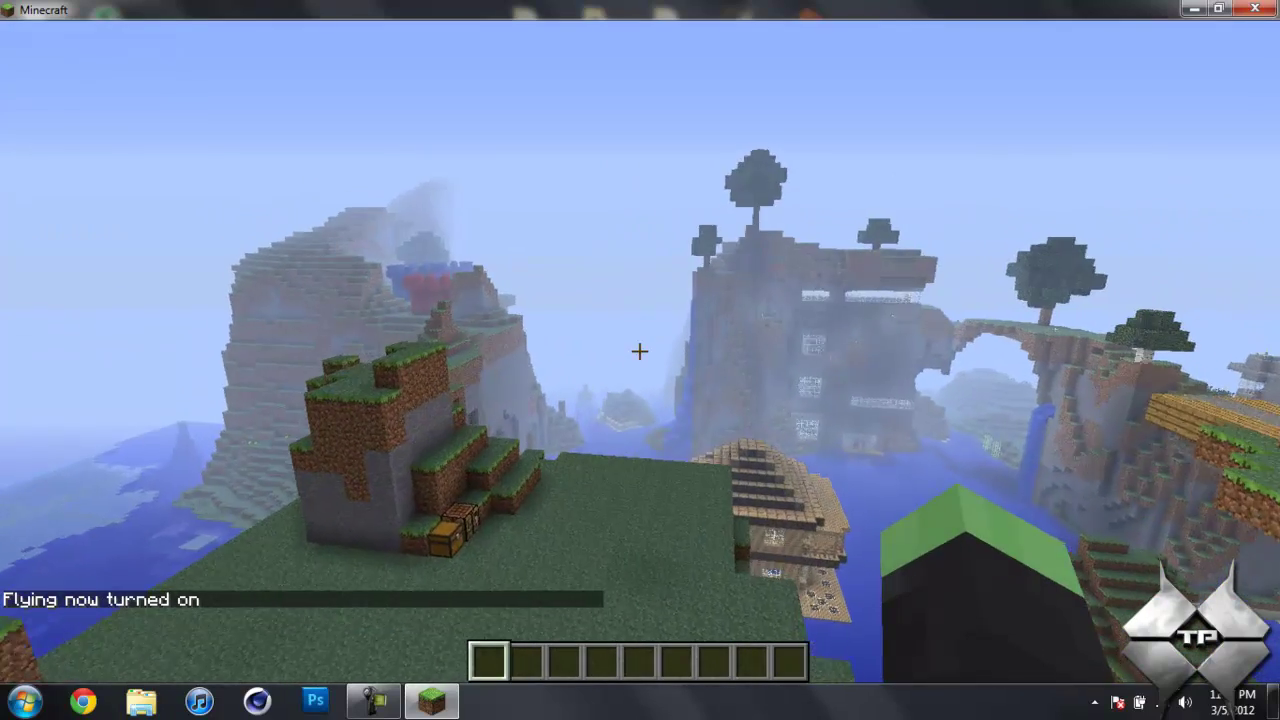
key("w")
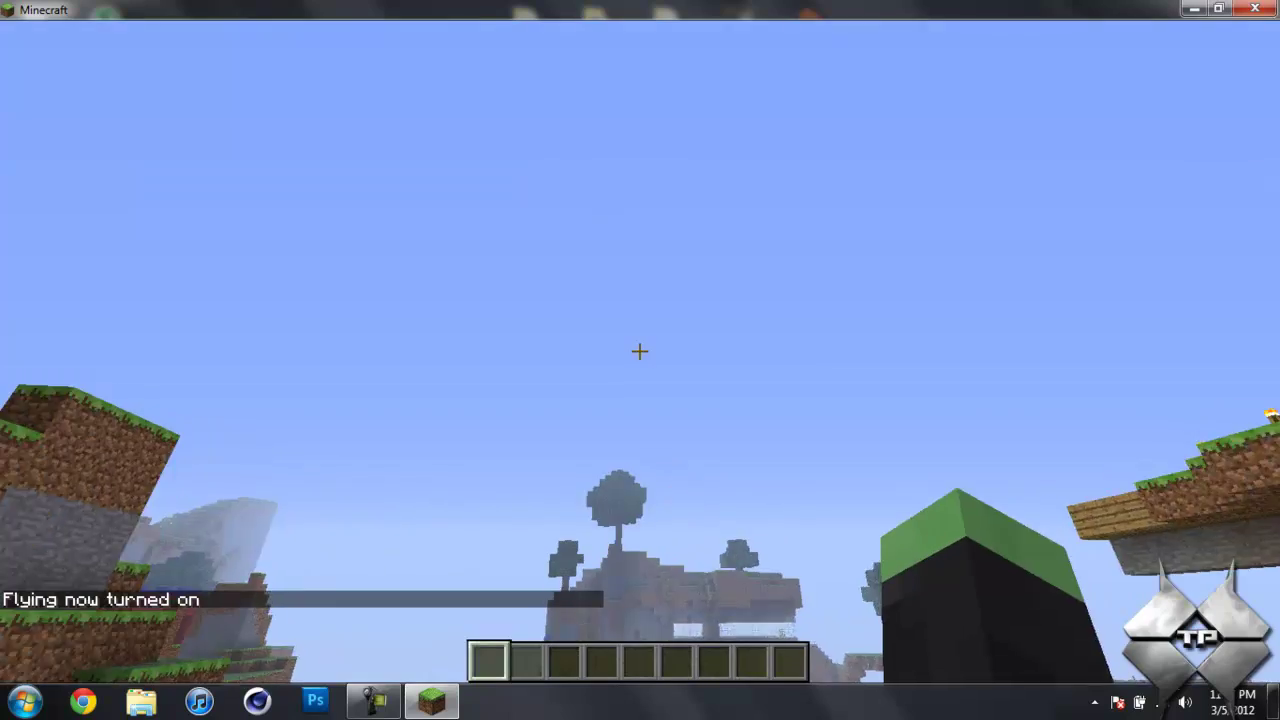
key("w")
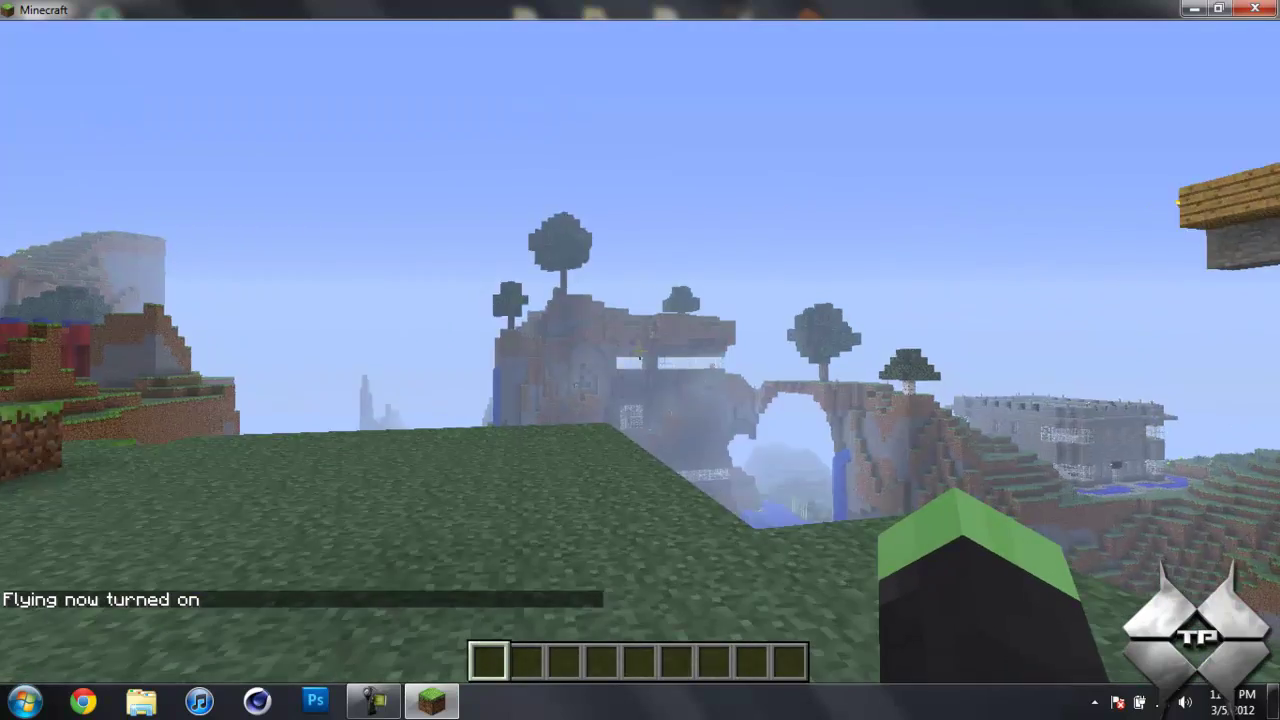
key("w")
Turn the mod's flying off with the "fly" command
type("t")
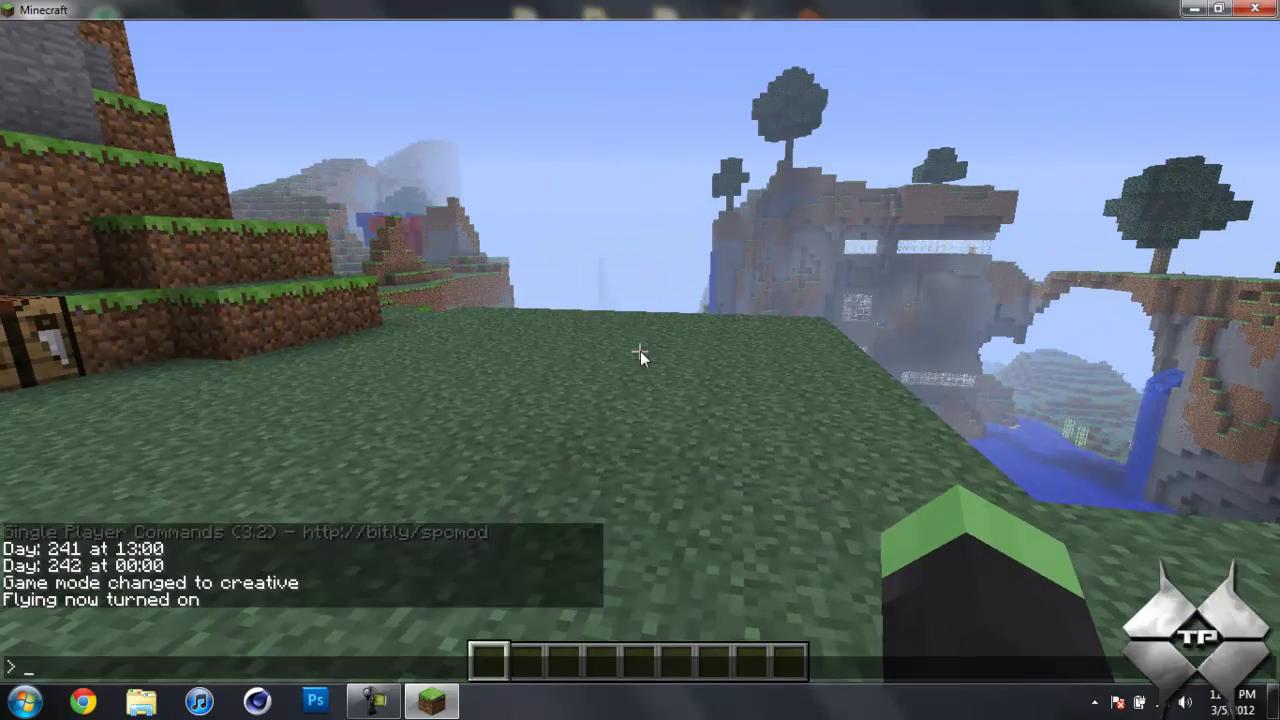
type("fly")
key("Return")
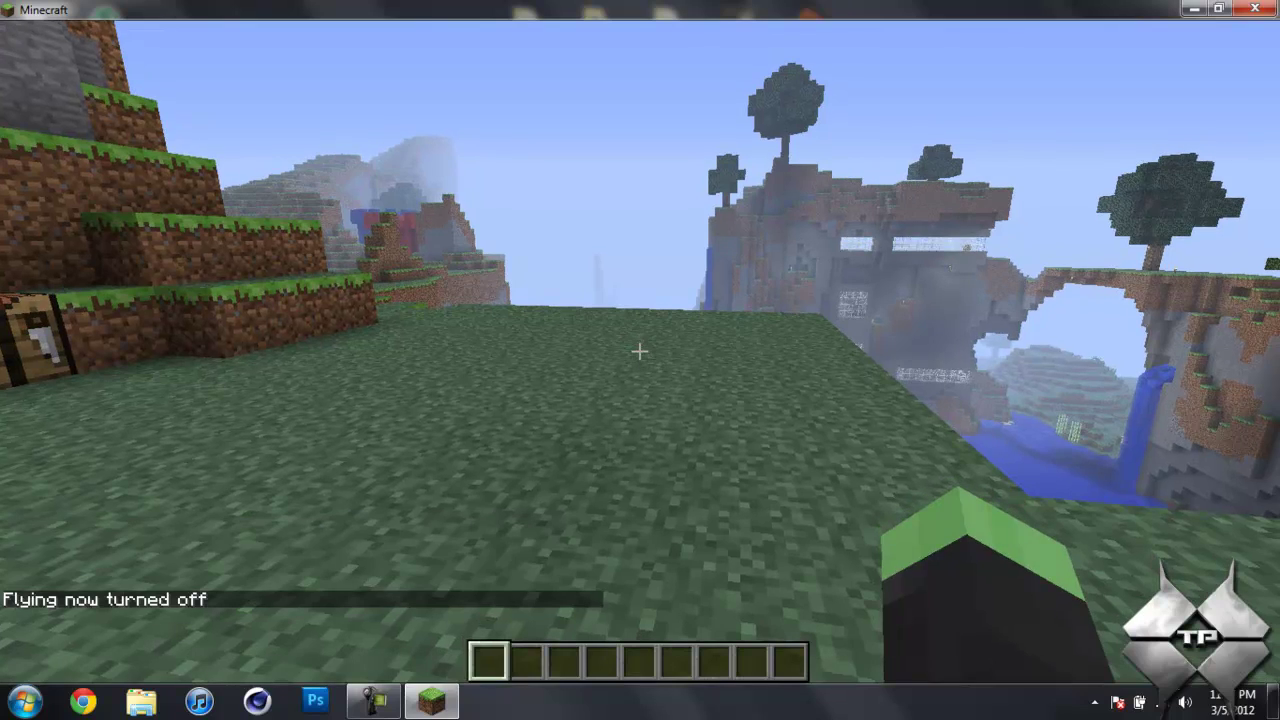
Add diamonds to the inventory by item ID with "give 264 64" and by name with "give diamond 64"
key("w")
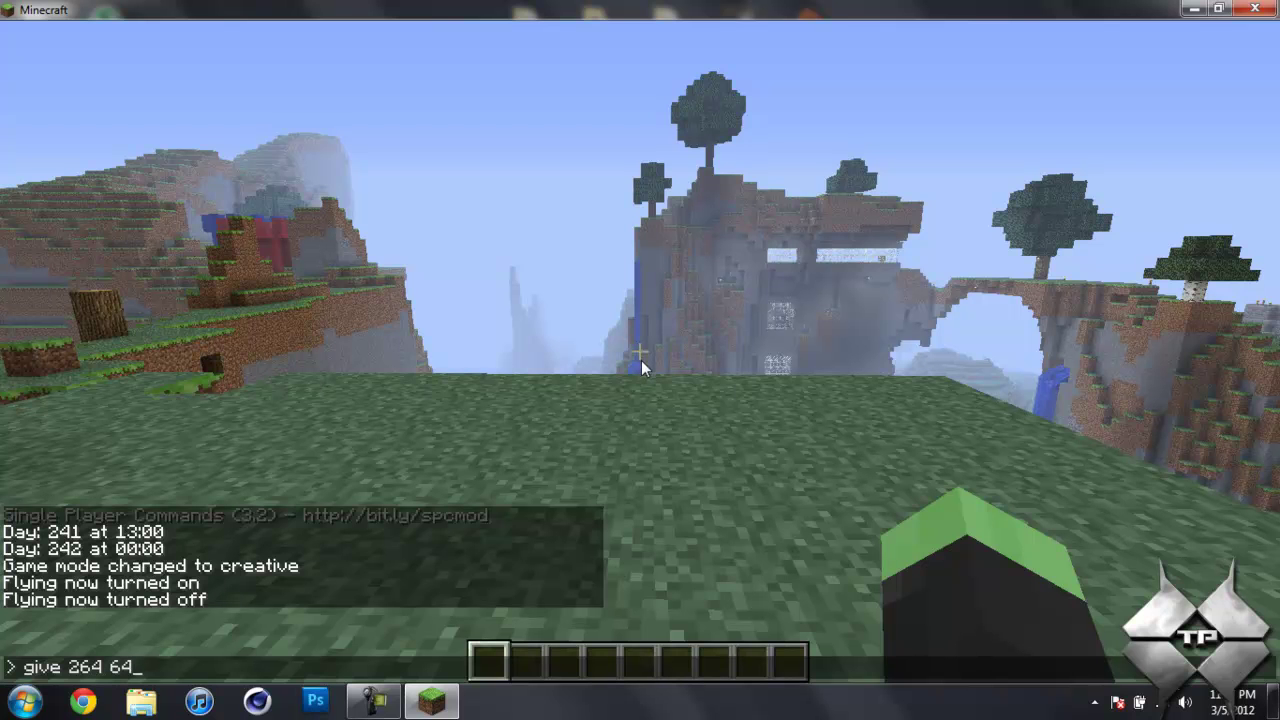
key("Return")
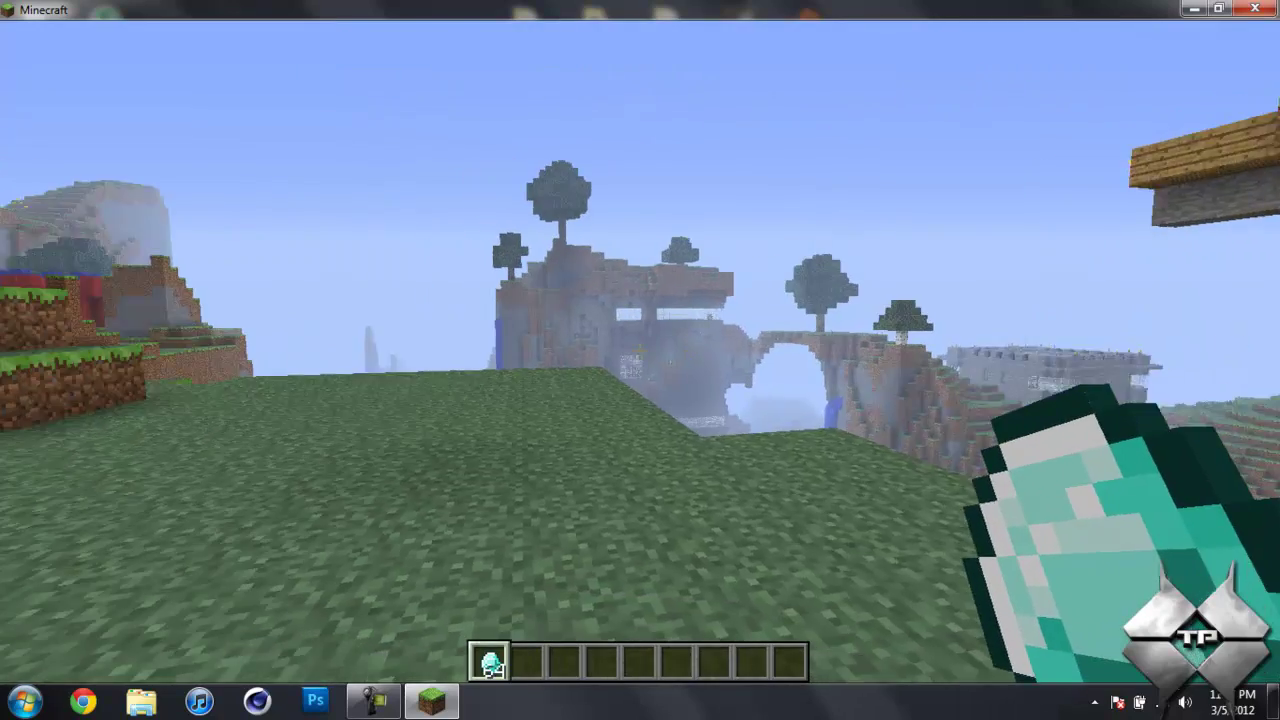
key("t")
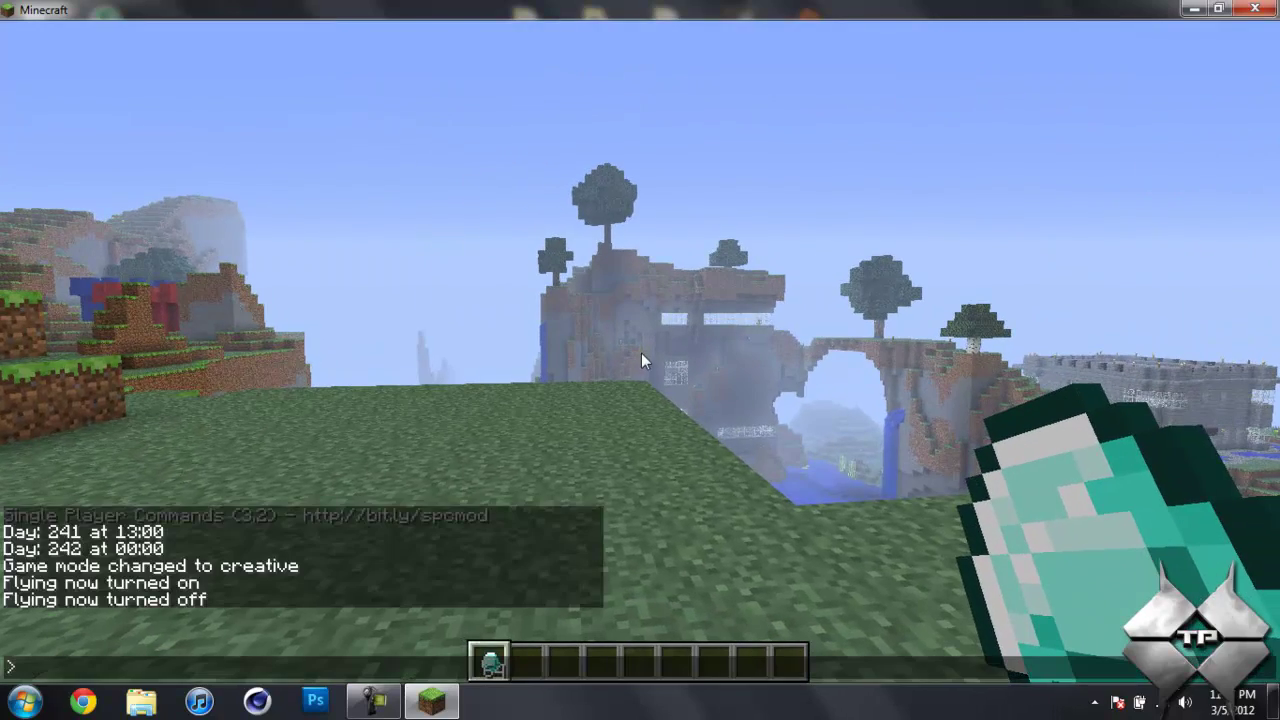
type("give diamond 64")
key("Return")
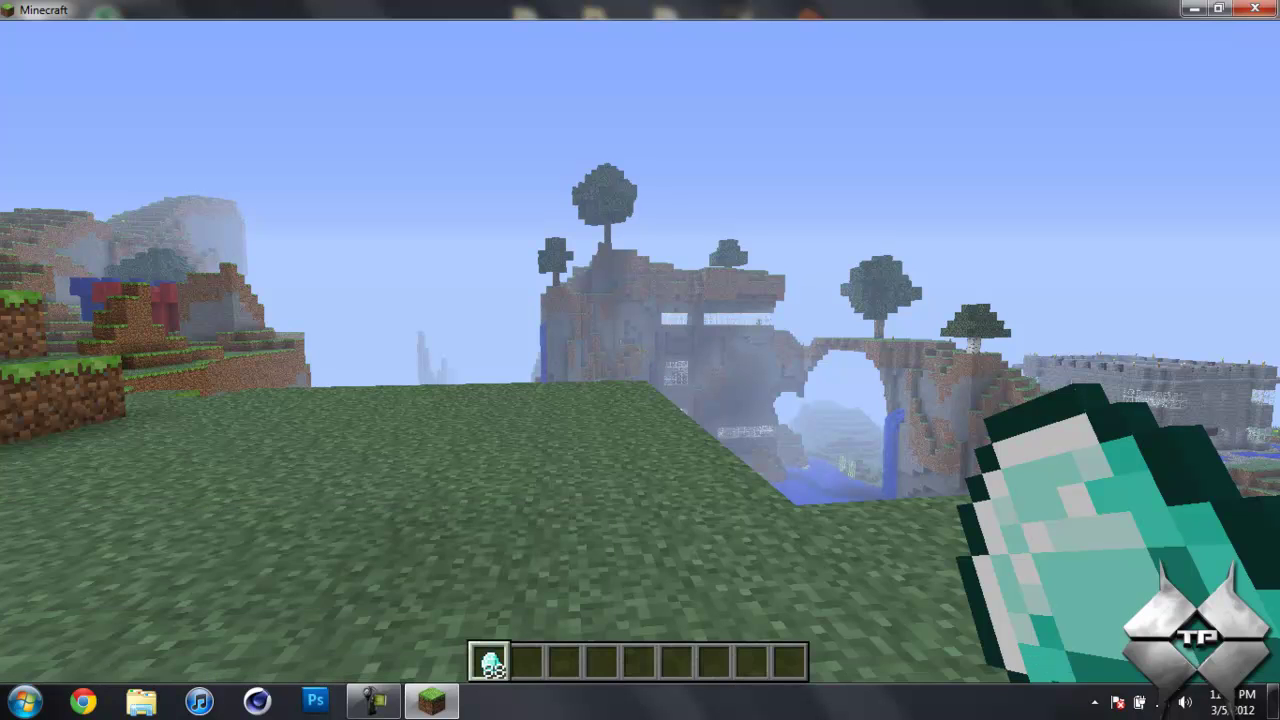
key("w")
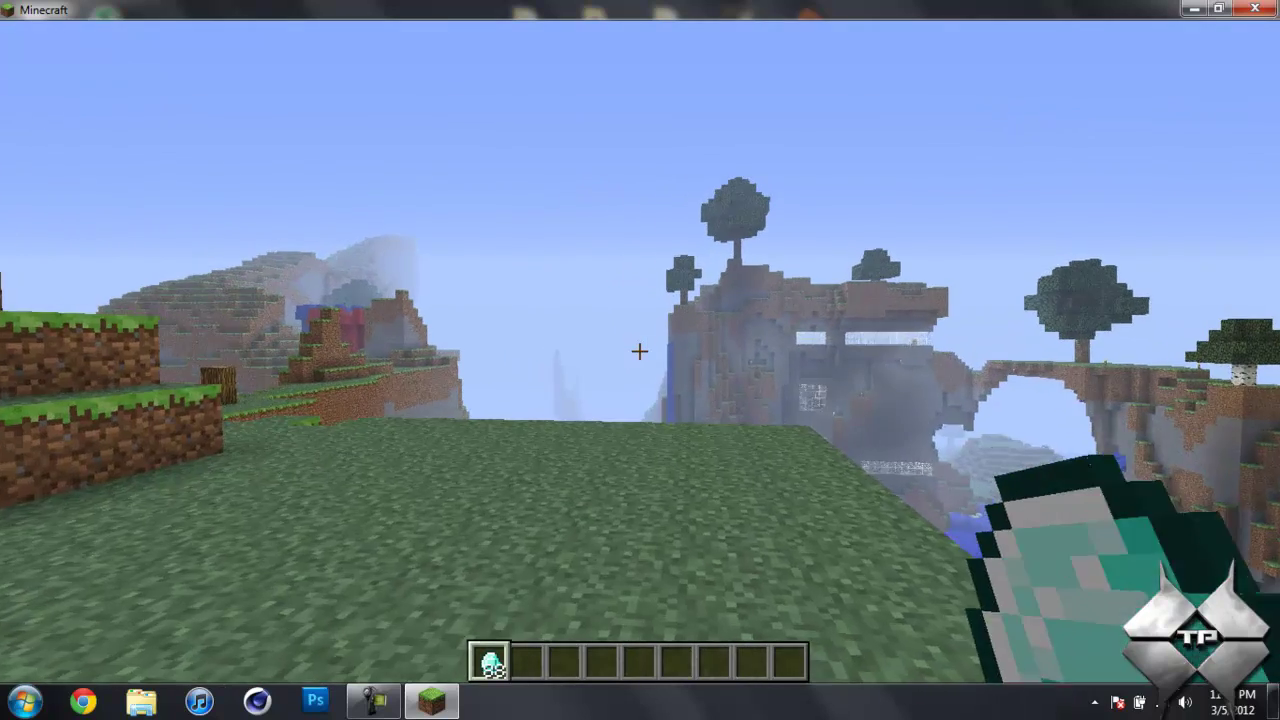
Try to turn on instant mining with the "instamine" command
key("w")
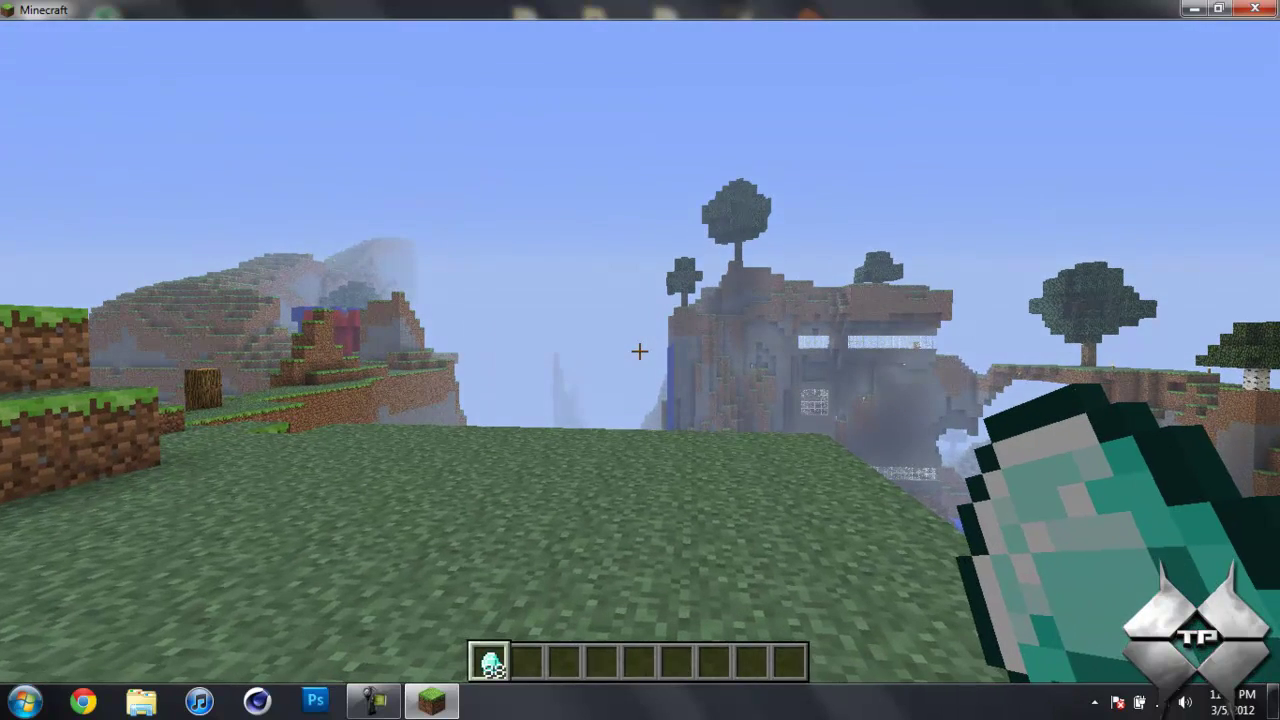
key("t")
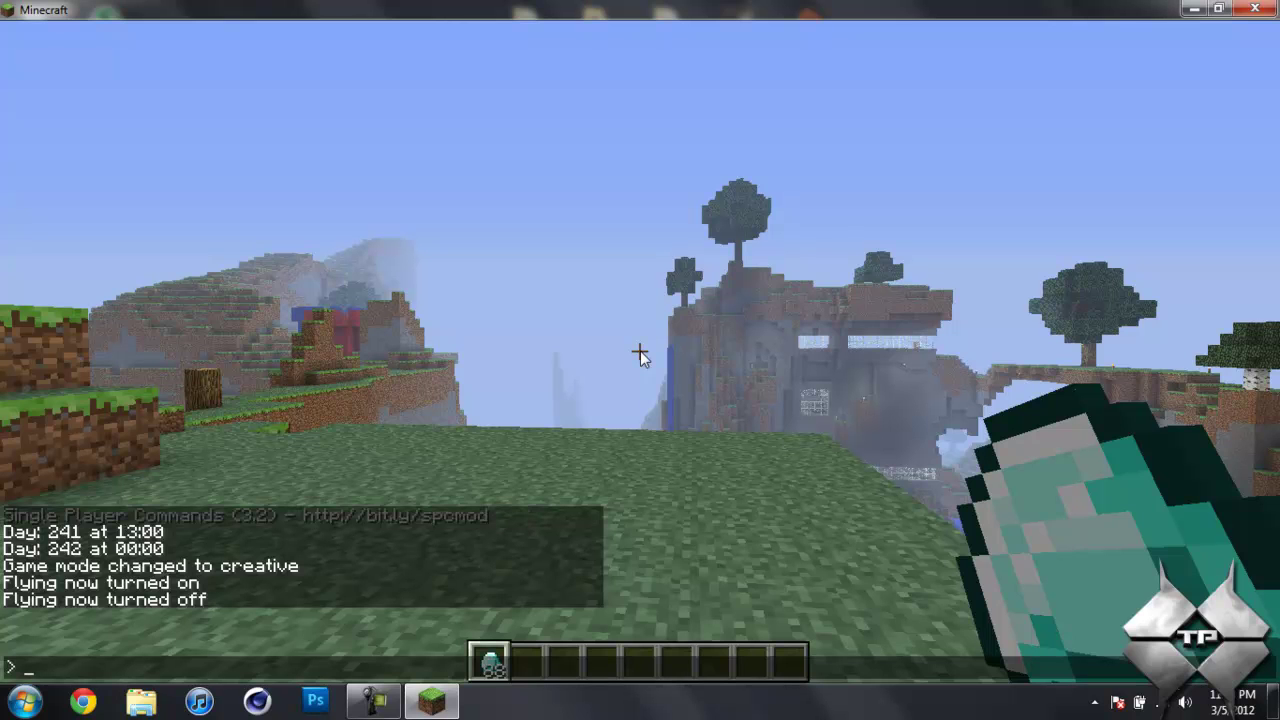
type("instaminw")
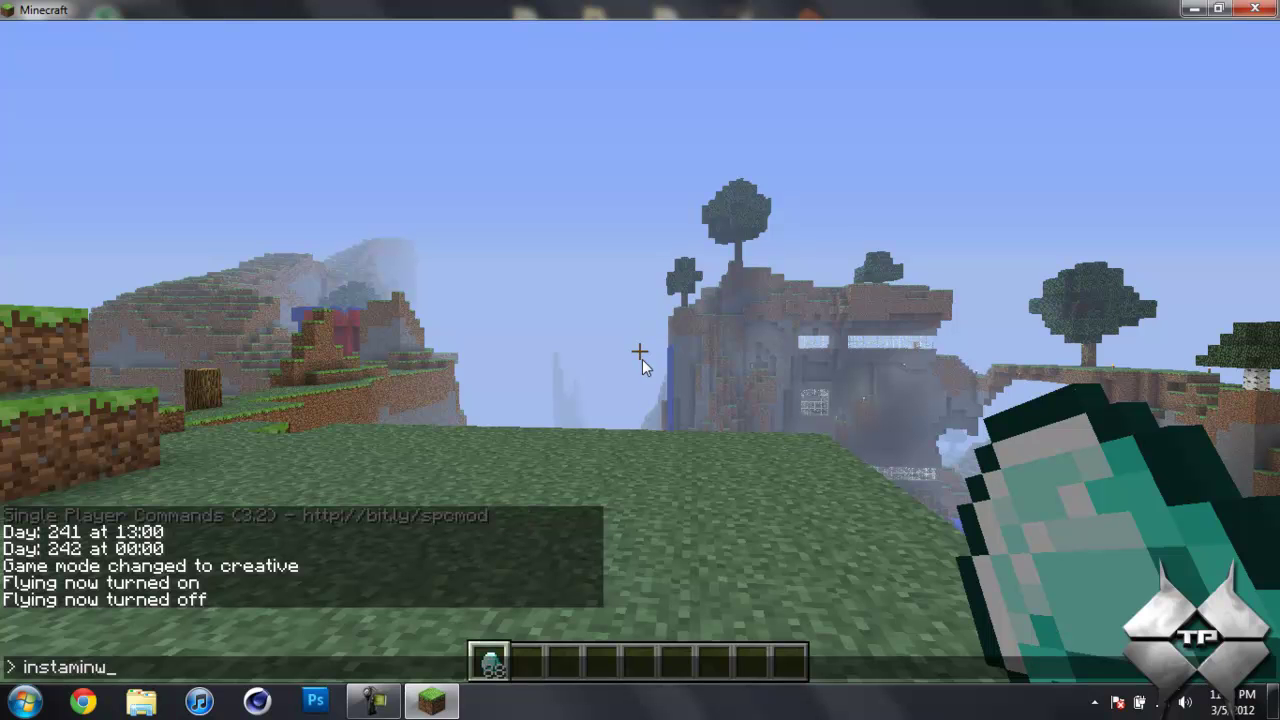
type("e")
key("Return")
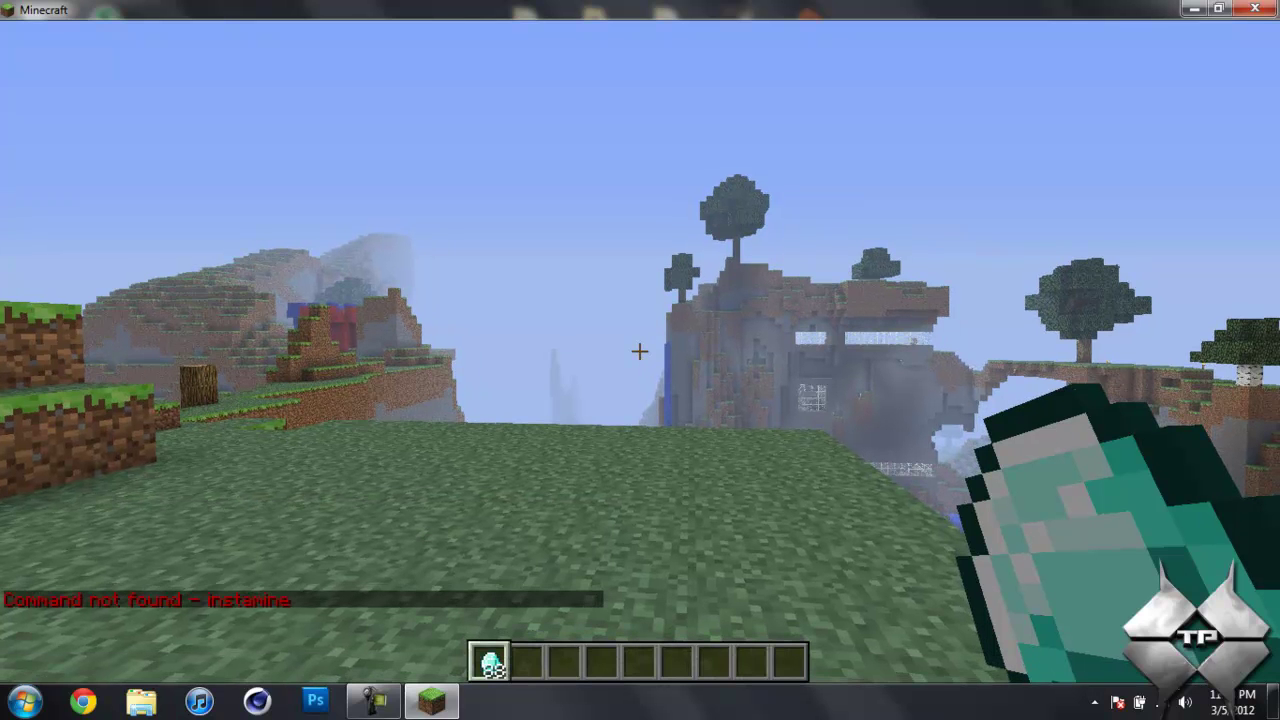
Turn on instant mining with the "instantmine" command and try it on the dirt blocks of the grassy ledge
key("t")
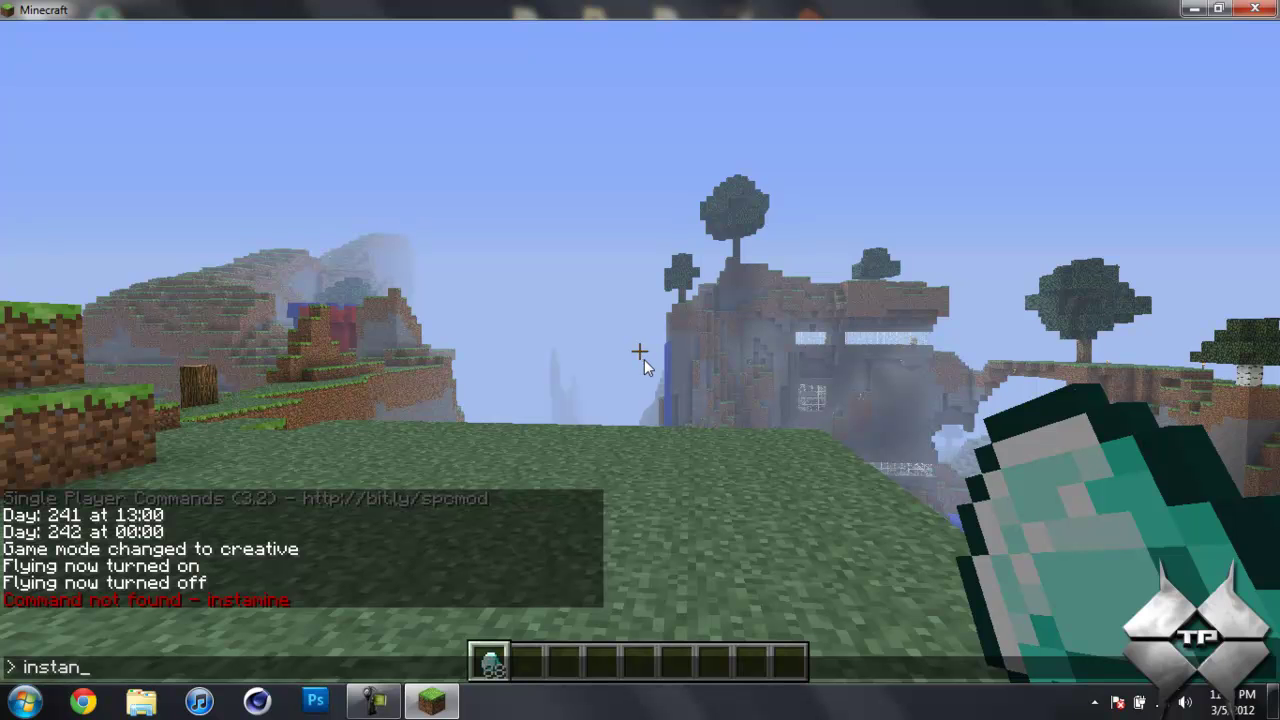
type("instantmine")
key("Return")
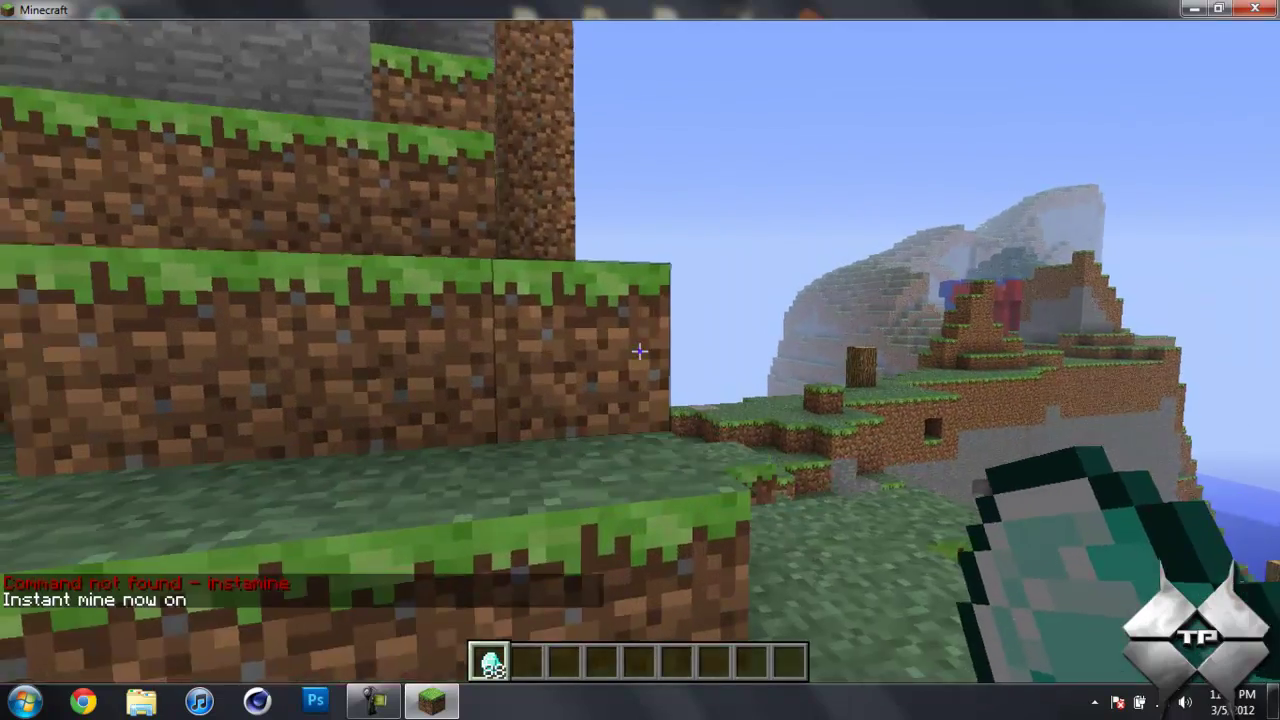
left_click(639, 351)
left_click(639, 351)
left_click(639, 351)
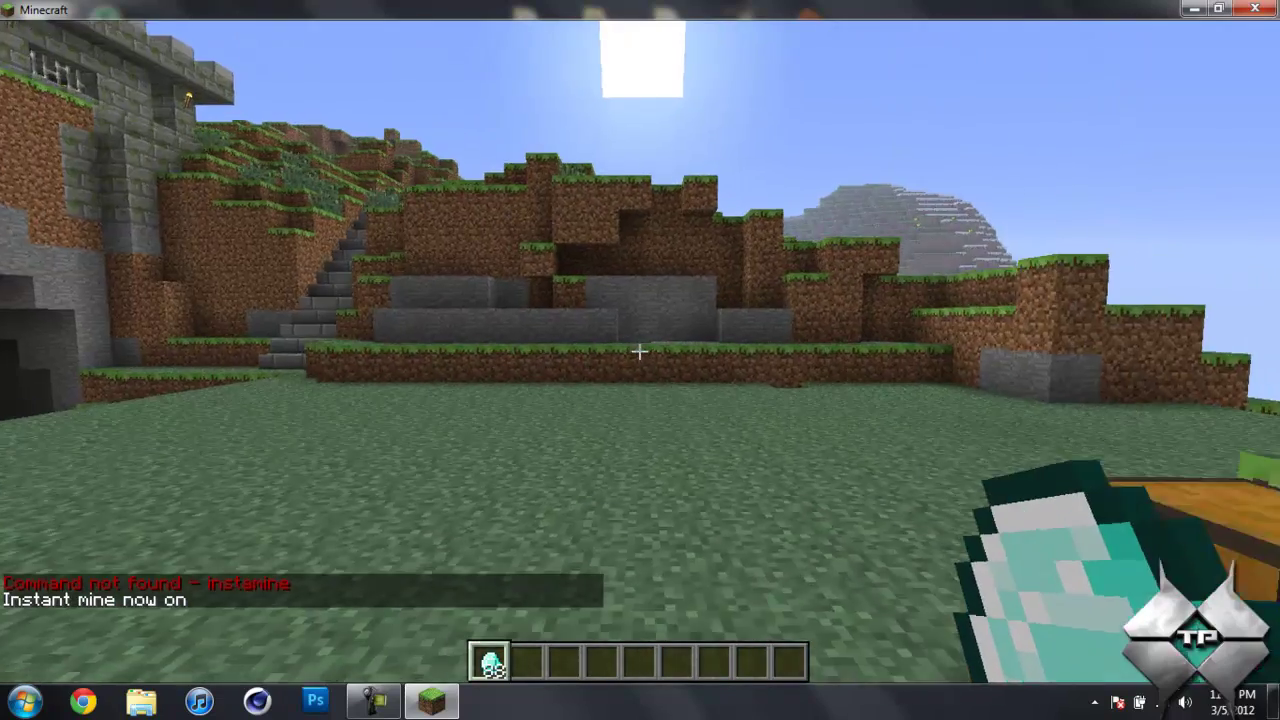
key("w")
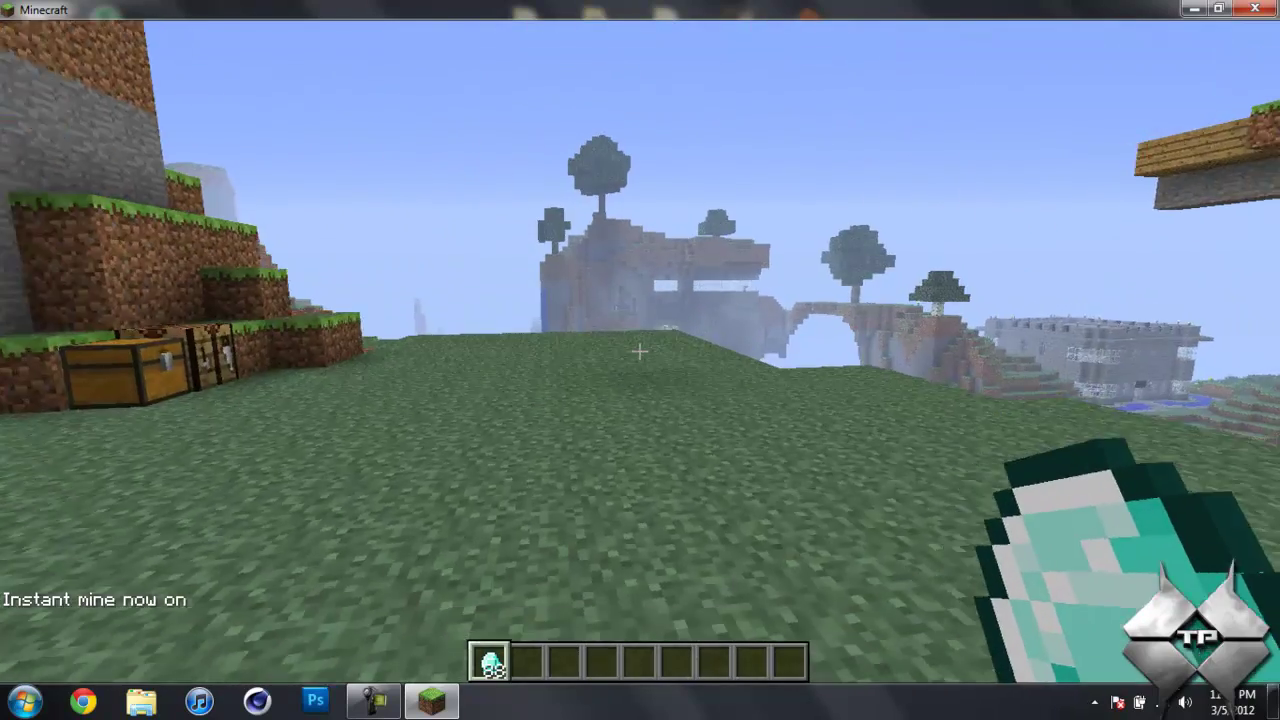
Run "spawn slime" and "spawn pig" on the grass field and approach the pig
key("t")
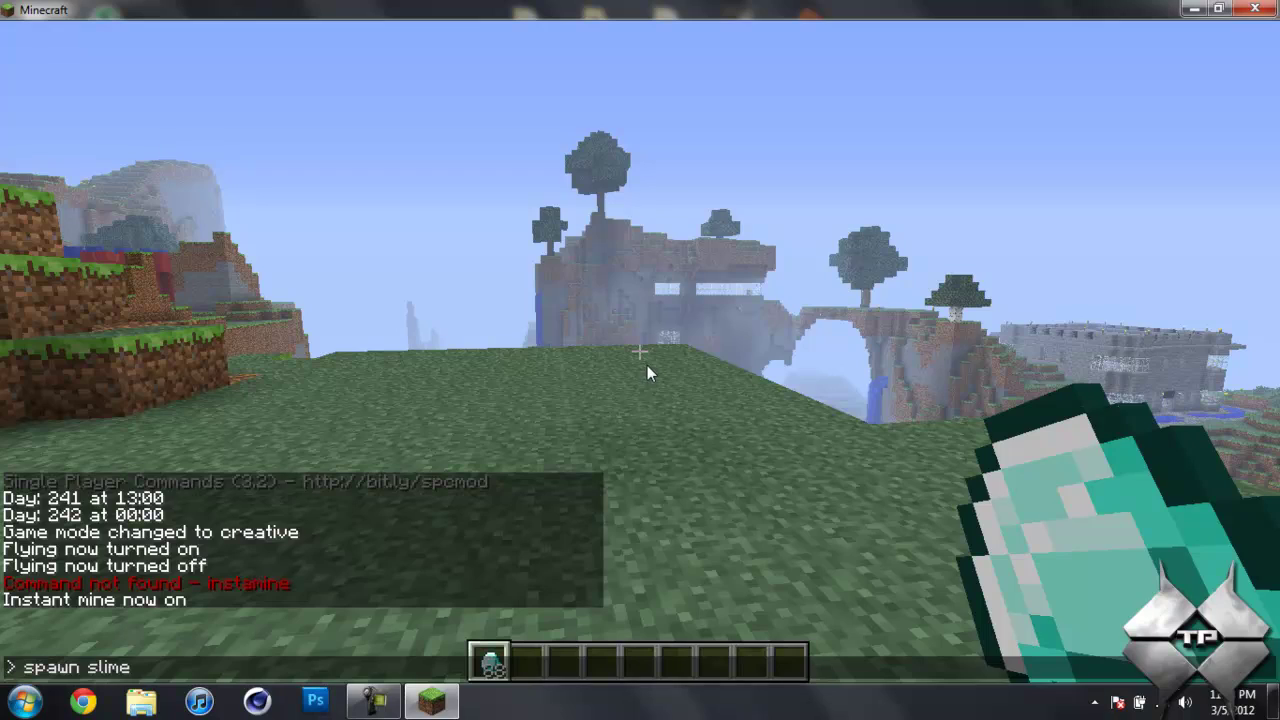
key("Return")
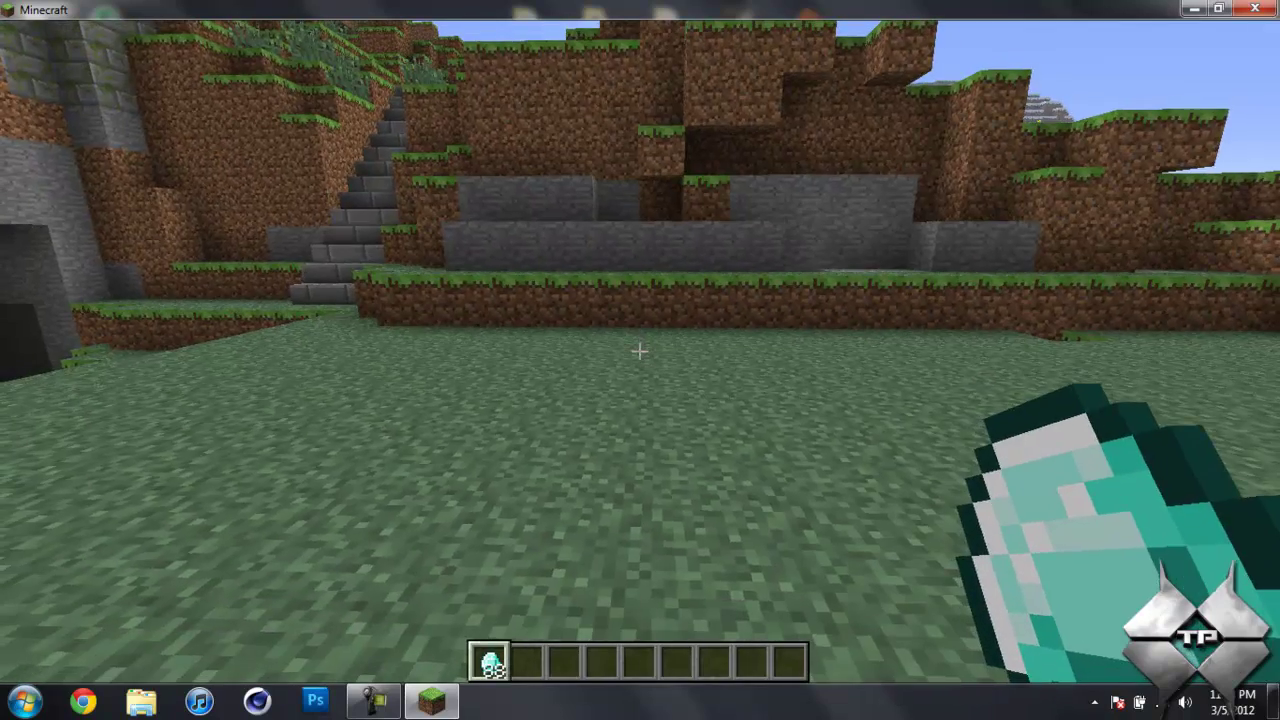
key("t")
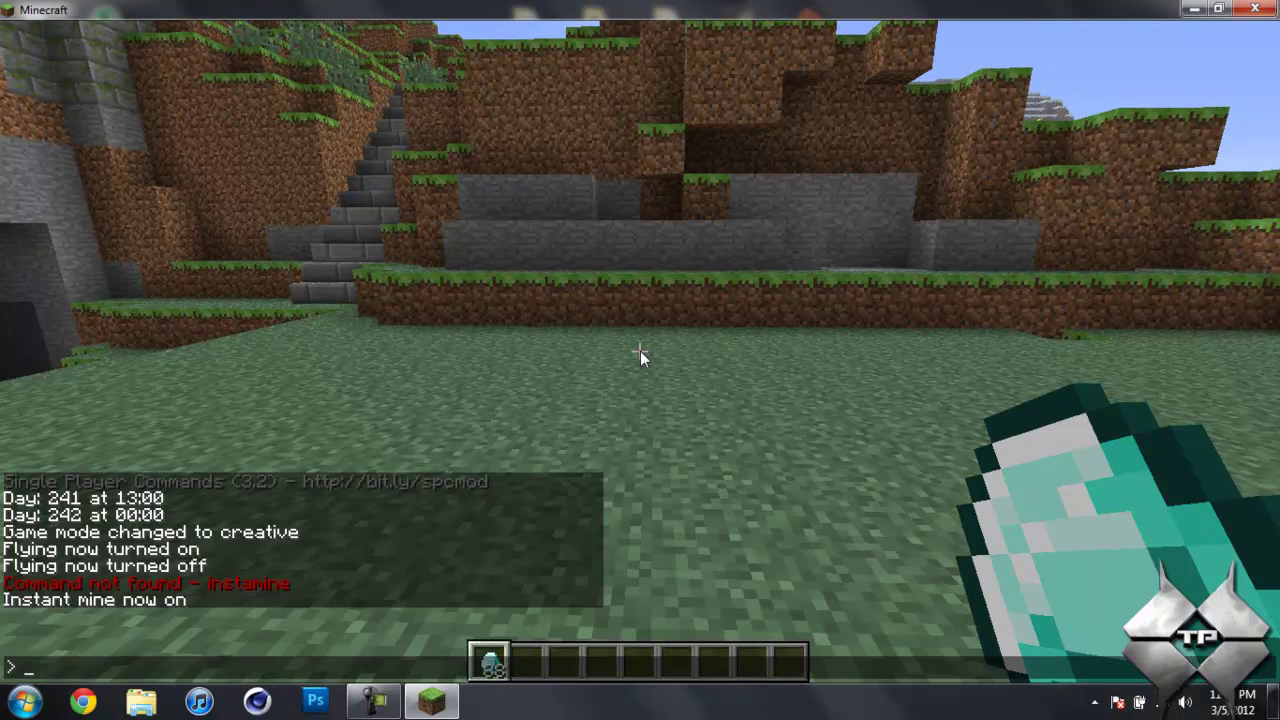
type("spawn pig")
key("Return")
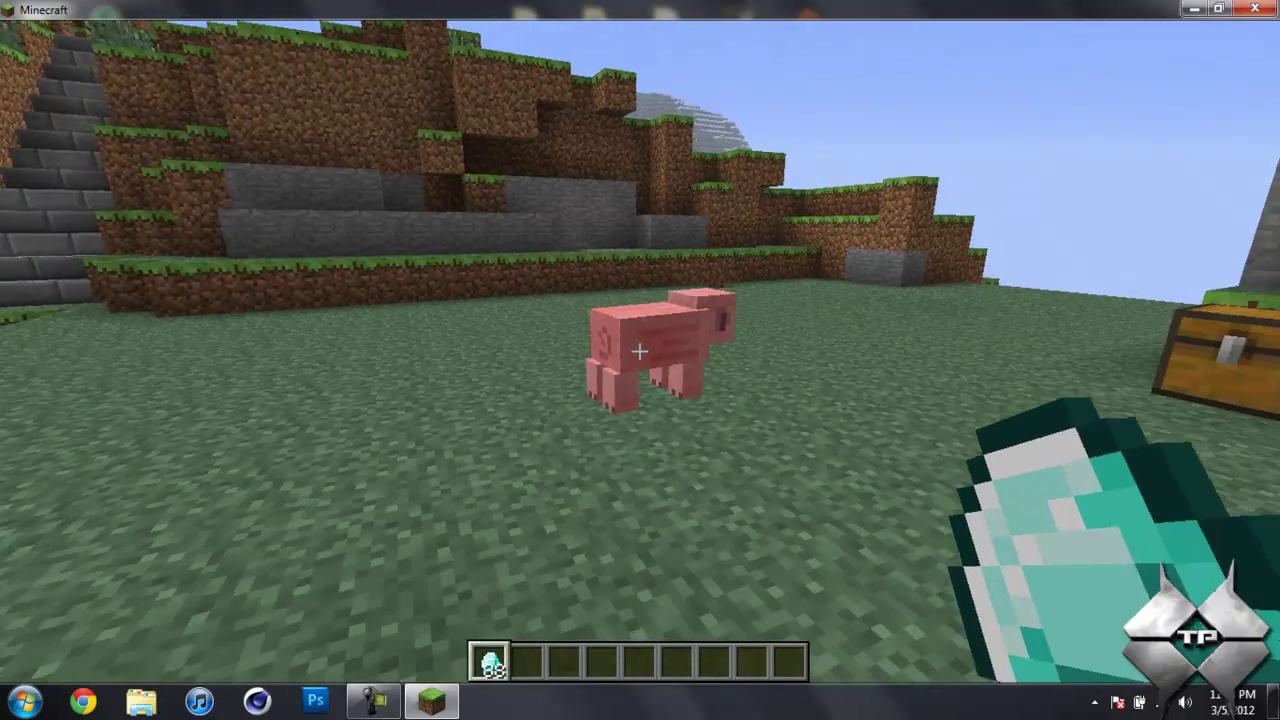
left_click(640, 351)
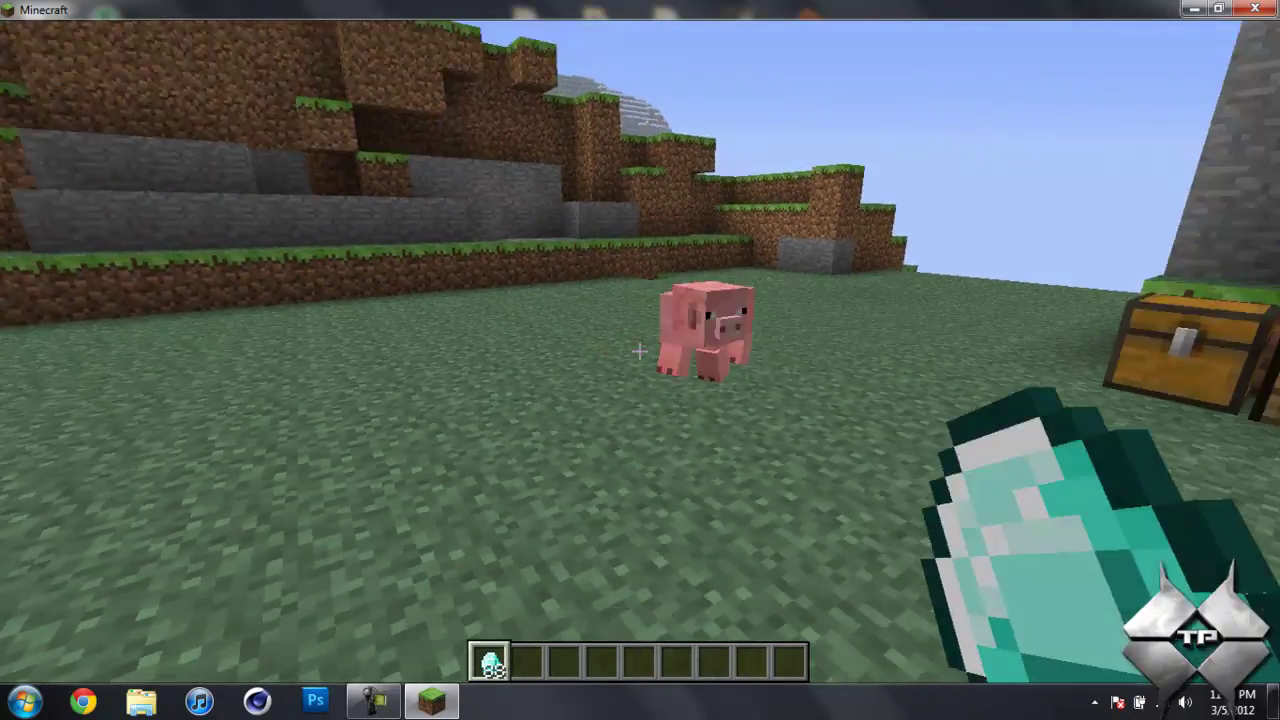
key("s")
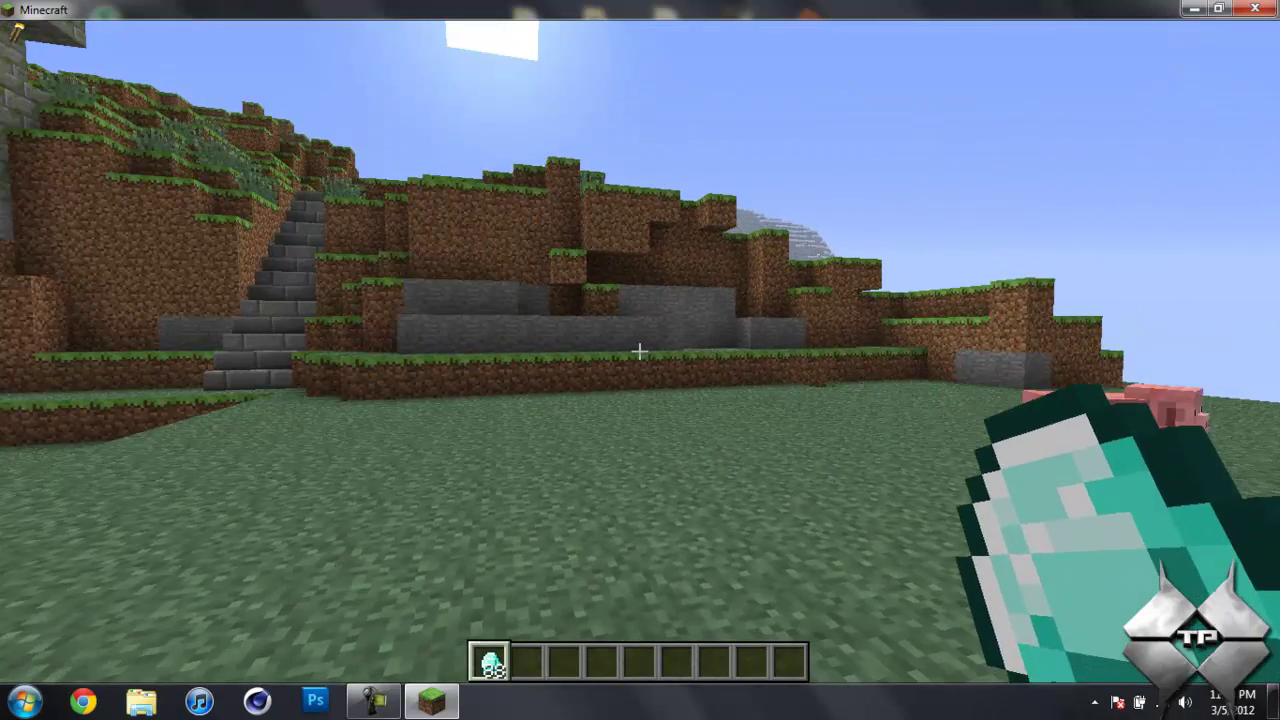
Save and leave the world, and quit the game to the desktop
key("Escape")
left_click(667, 409)
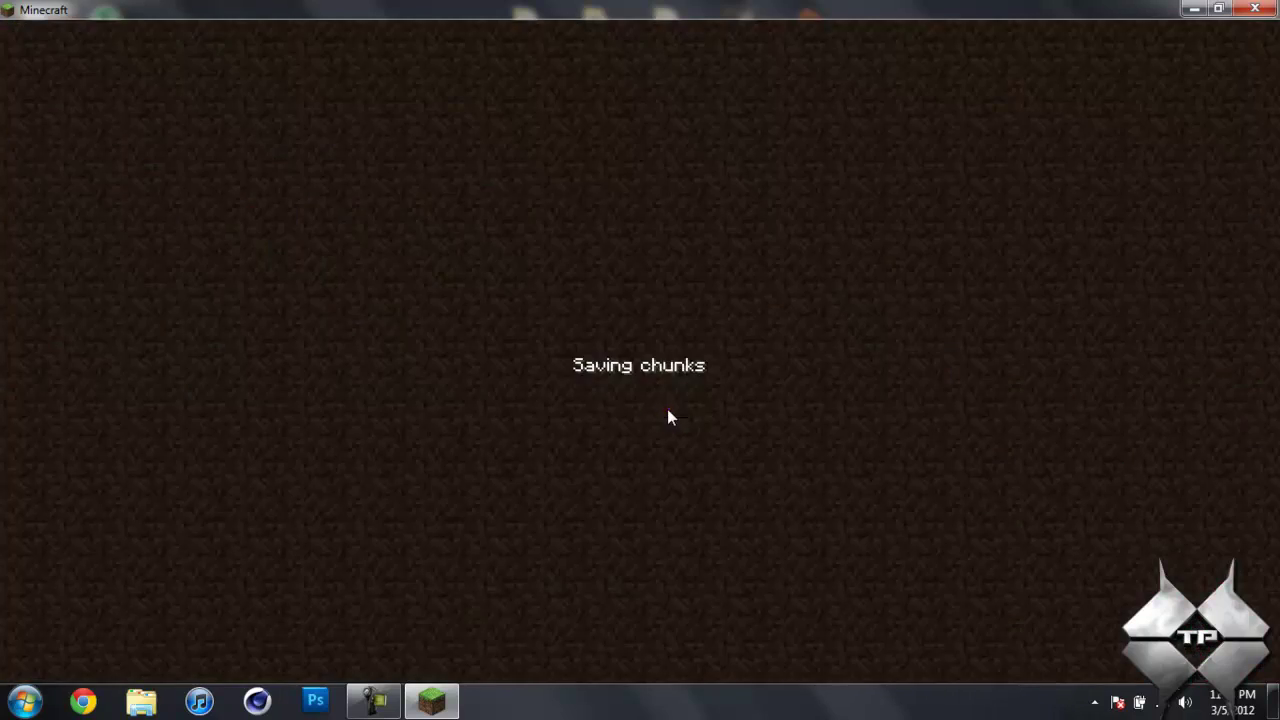
left_click(713, 451)
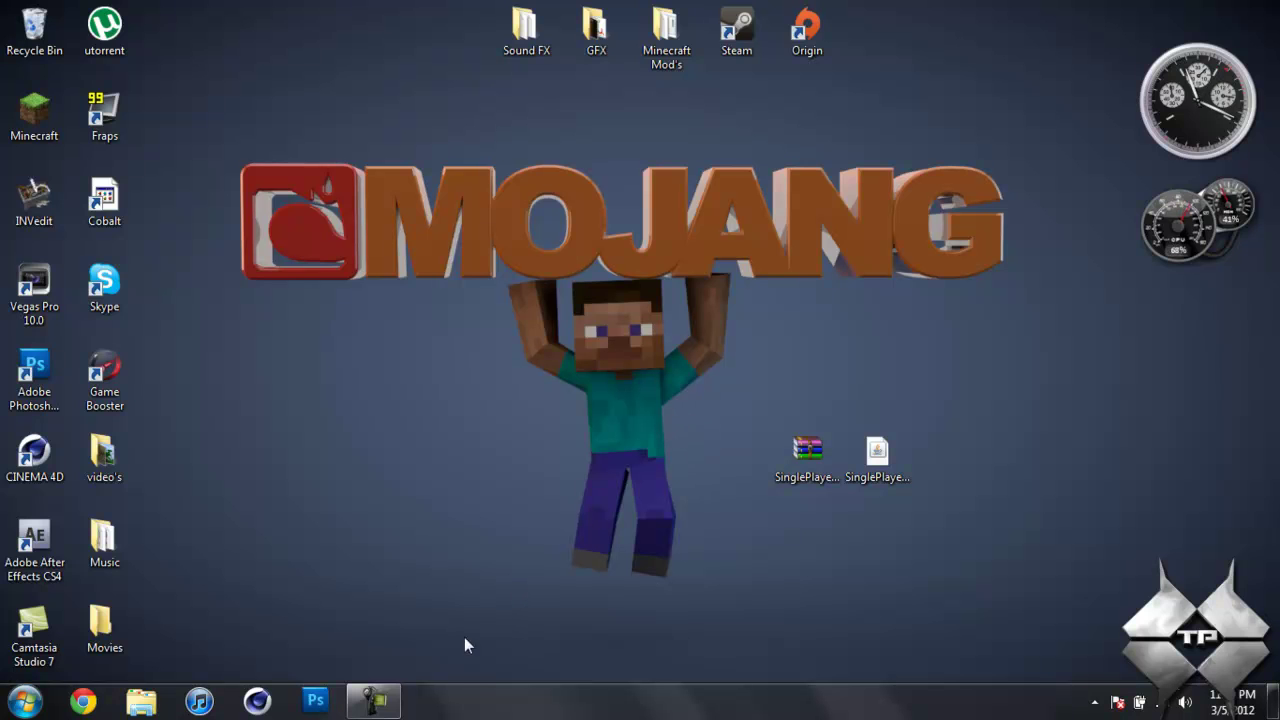
left_click(374, 701)
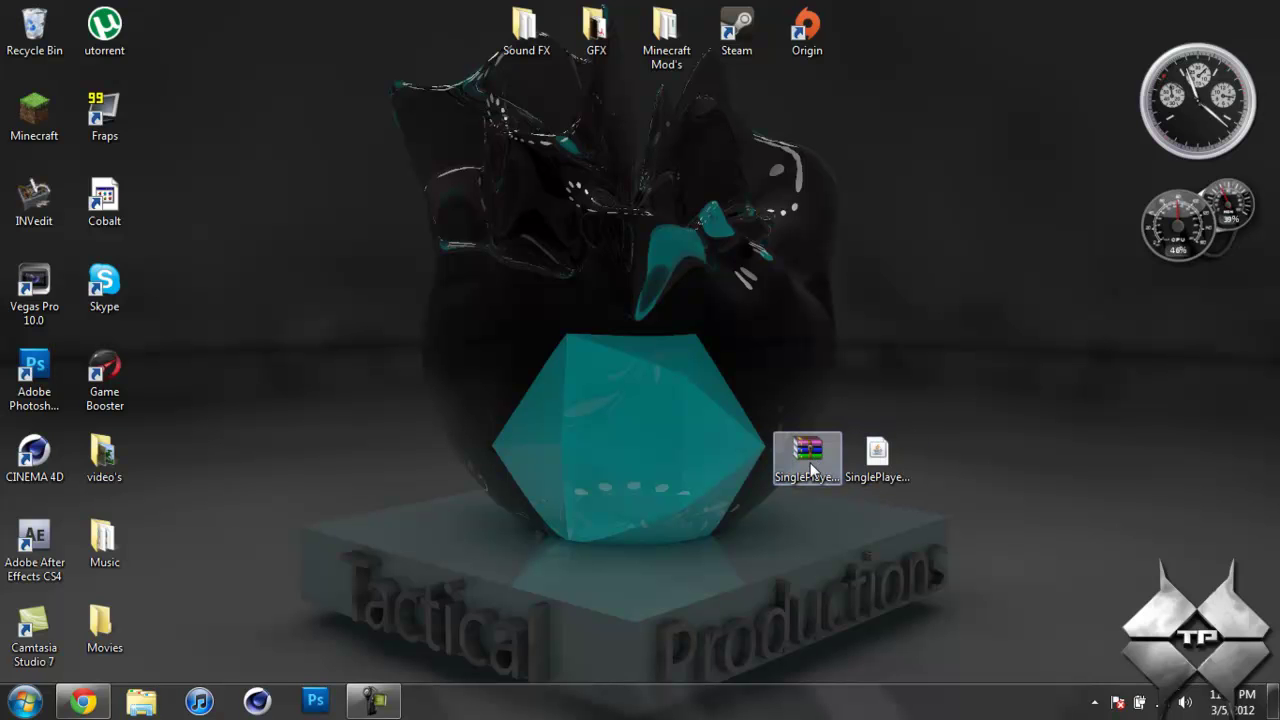
Switch to Chrome and look over the automated and manual installation downloads in the Single Player Commands forum topic
left_click(83, 701)
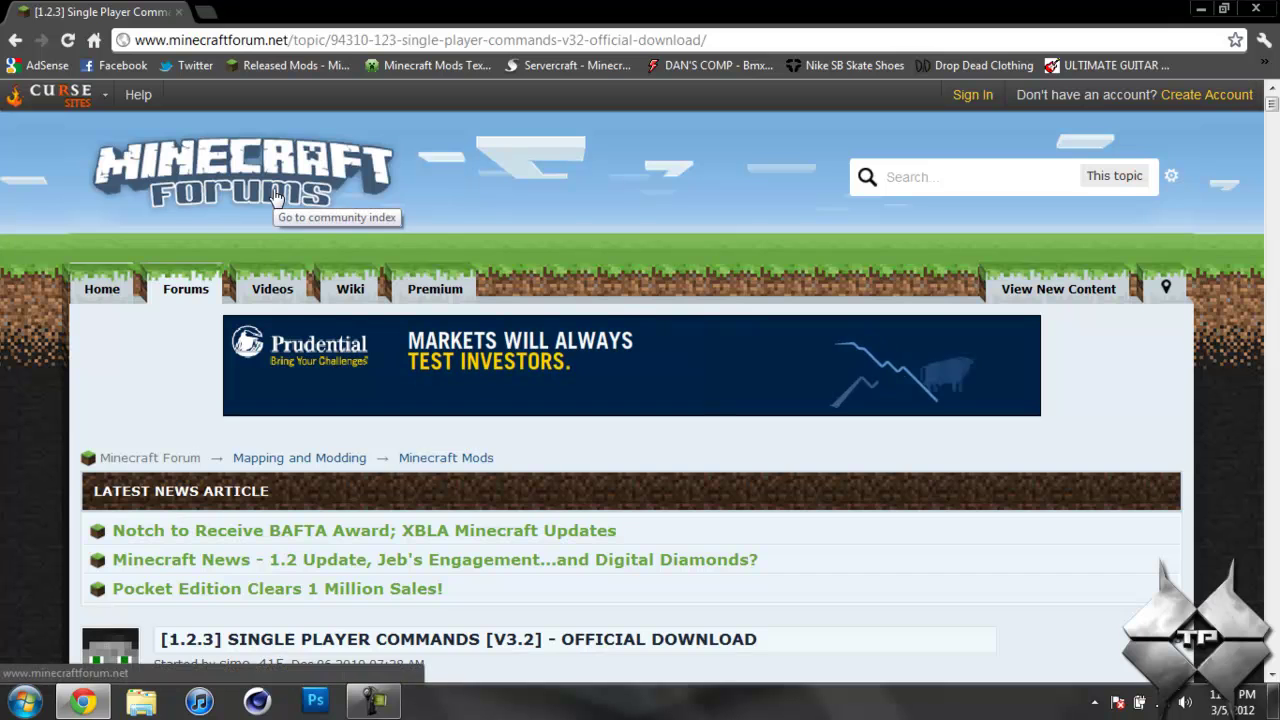
scroll(457, 251, "down", 8)
scroll(481, 286, "down", 5)
scroll(480, 286, "up", 1)
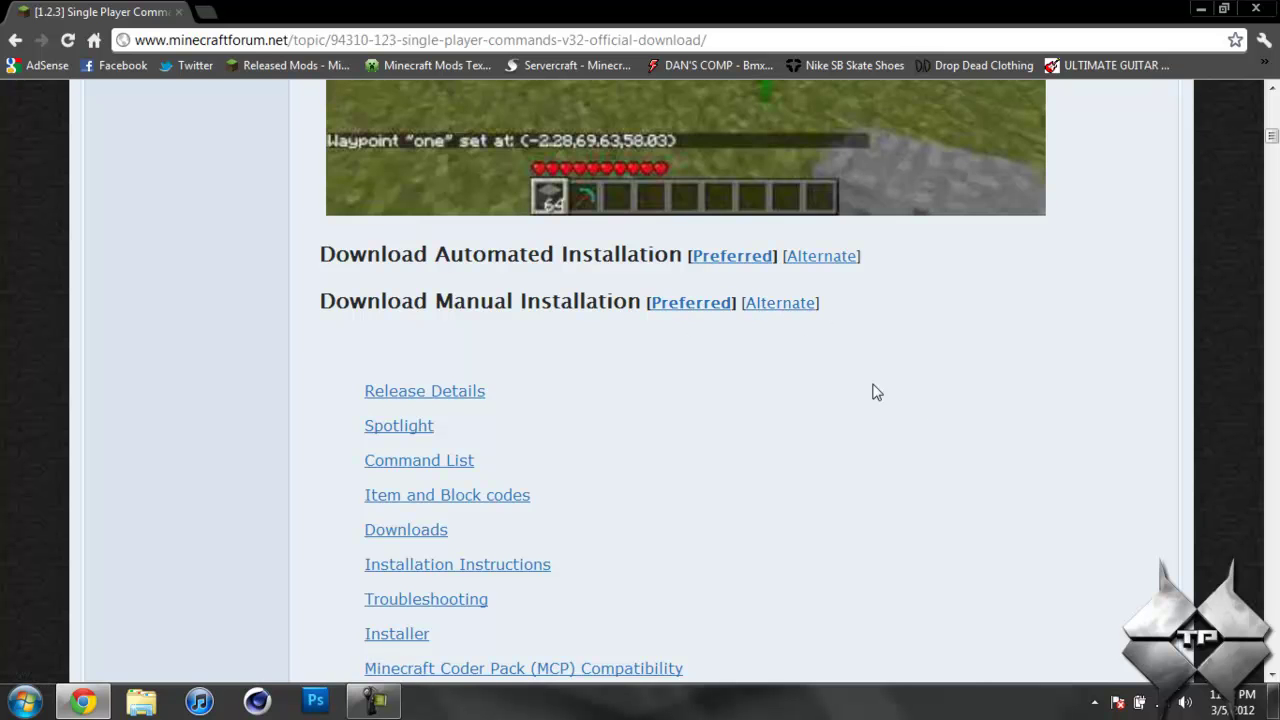
scroll(907, 405, "up", 2)
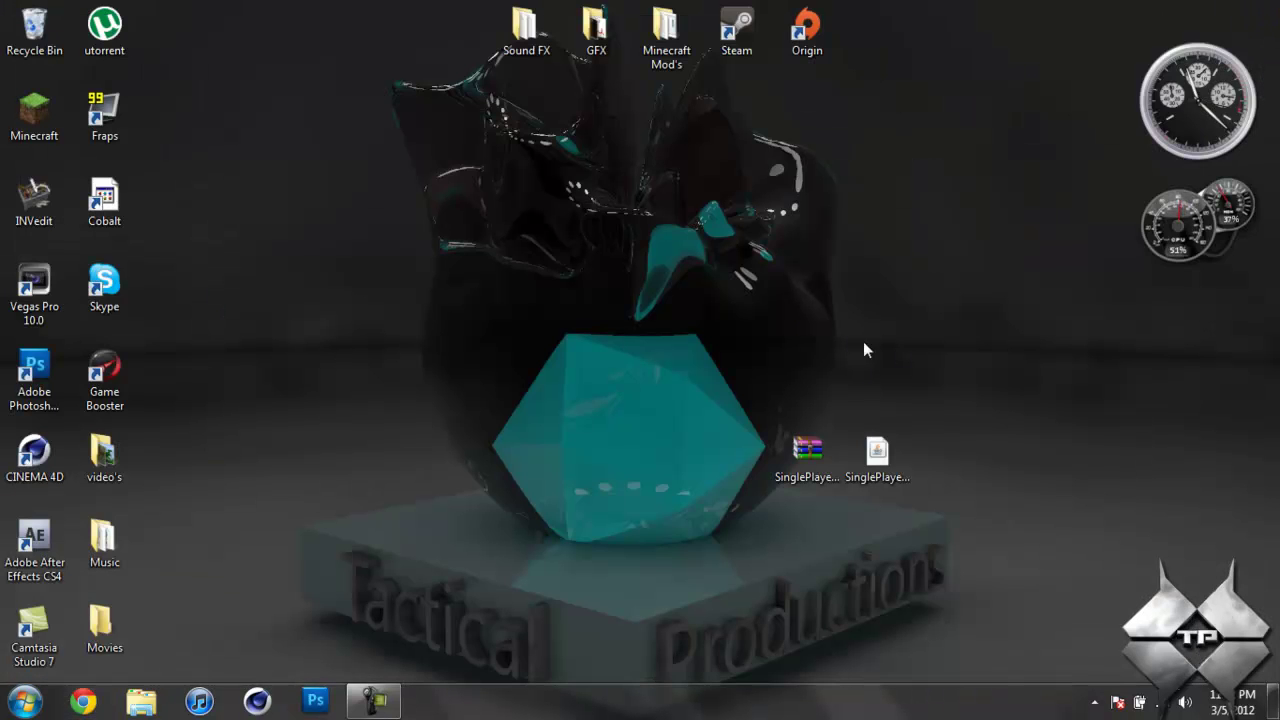
Install Single Player Commands version 3.2 with its installer, with the Minecraft.jar and worlds backups off, and start Minecraft from it
left_click(880, 452)
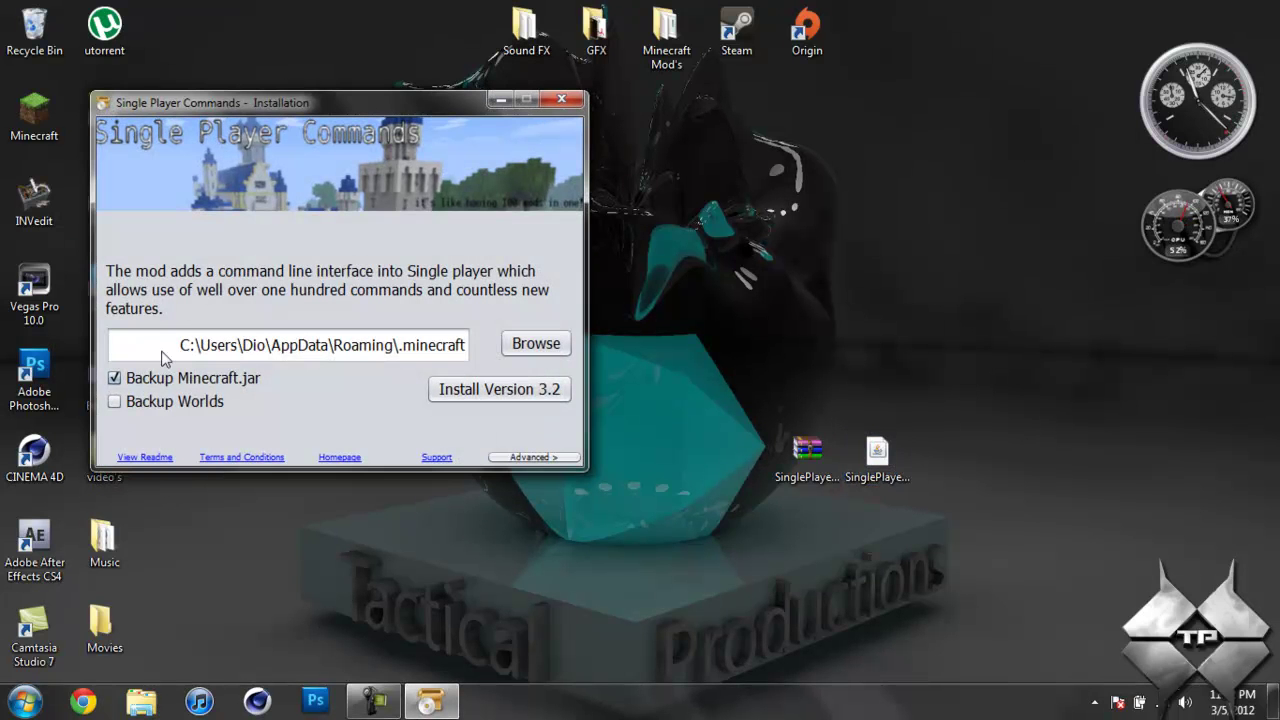
left_click(114, 402)
left_click(114, 378)
left_click(114, 402)
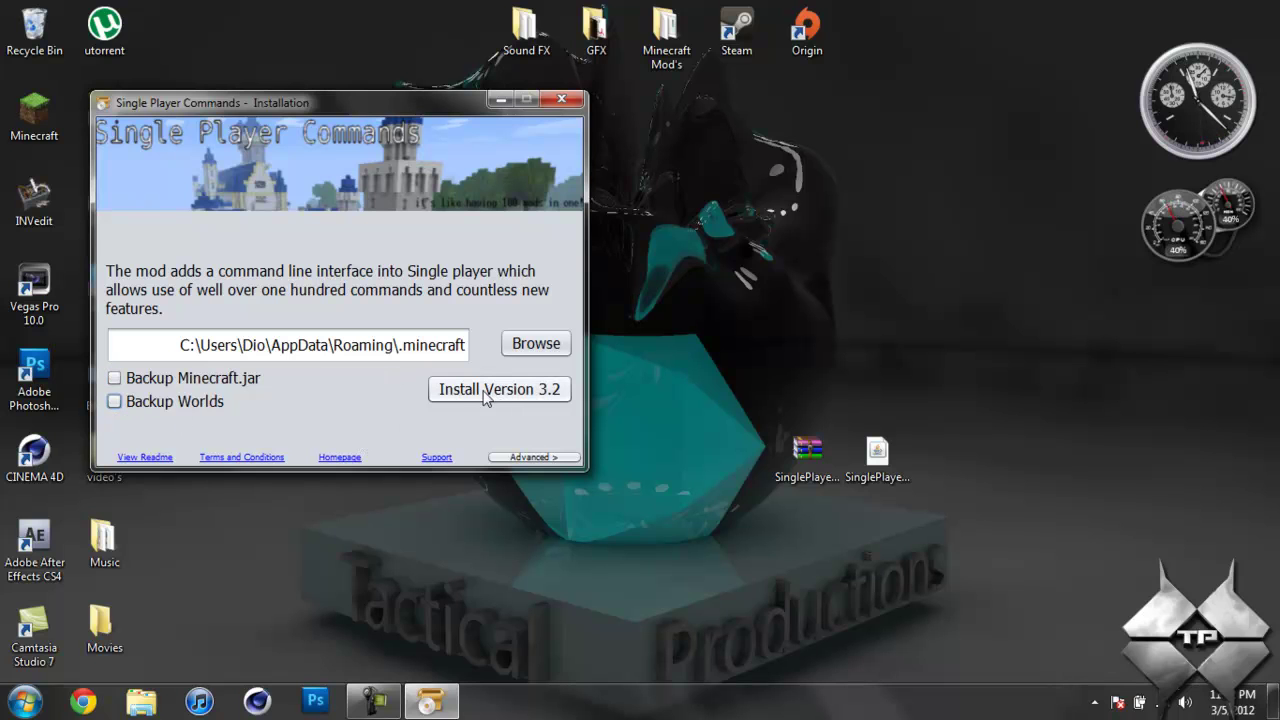
left_click(518, 394)
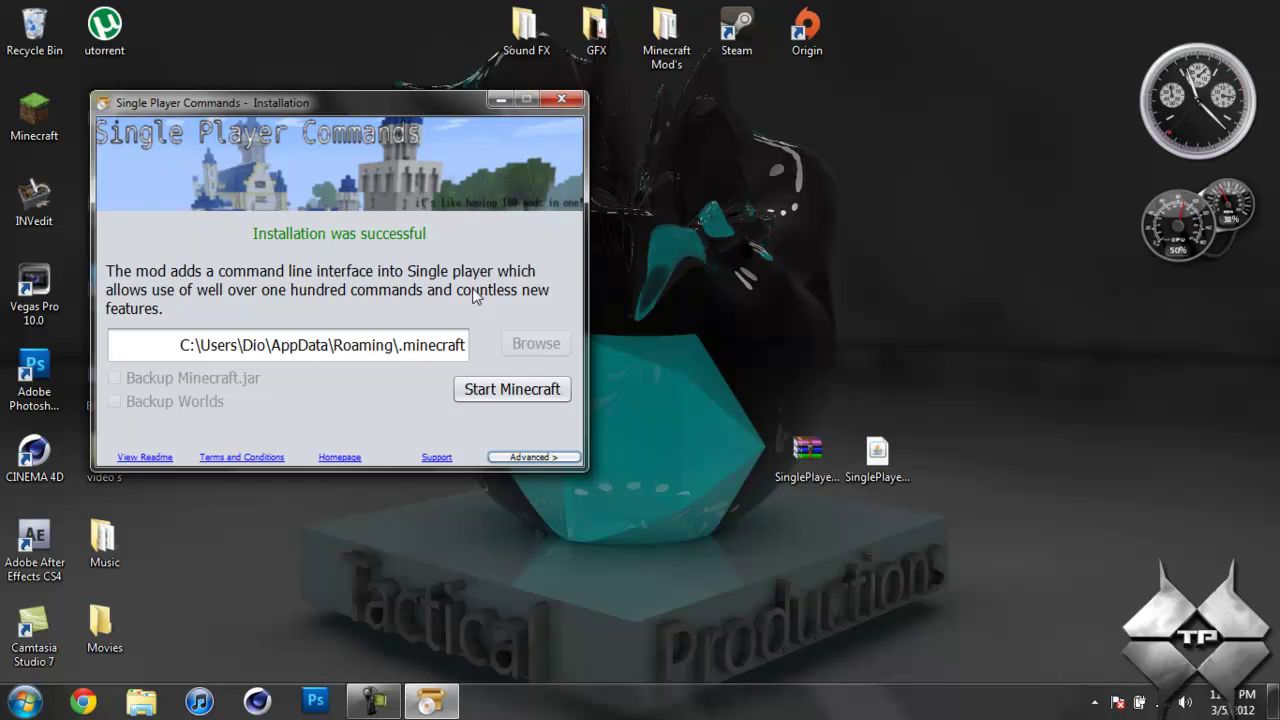
left_click(530, 390)
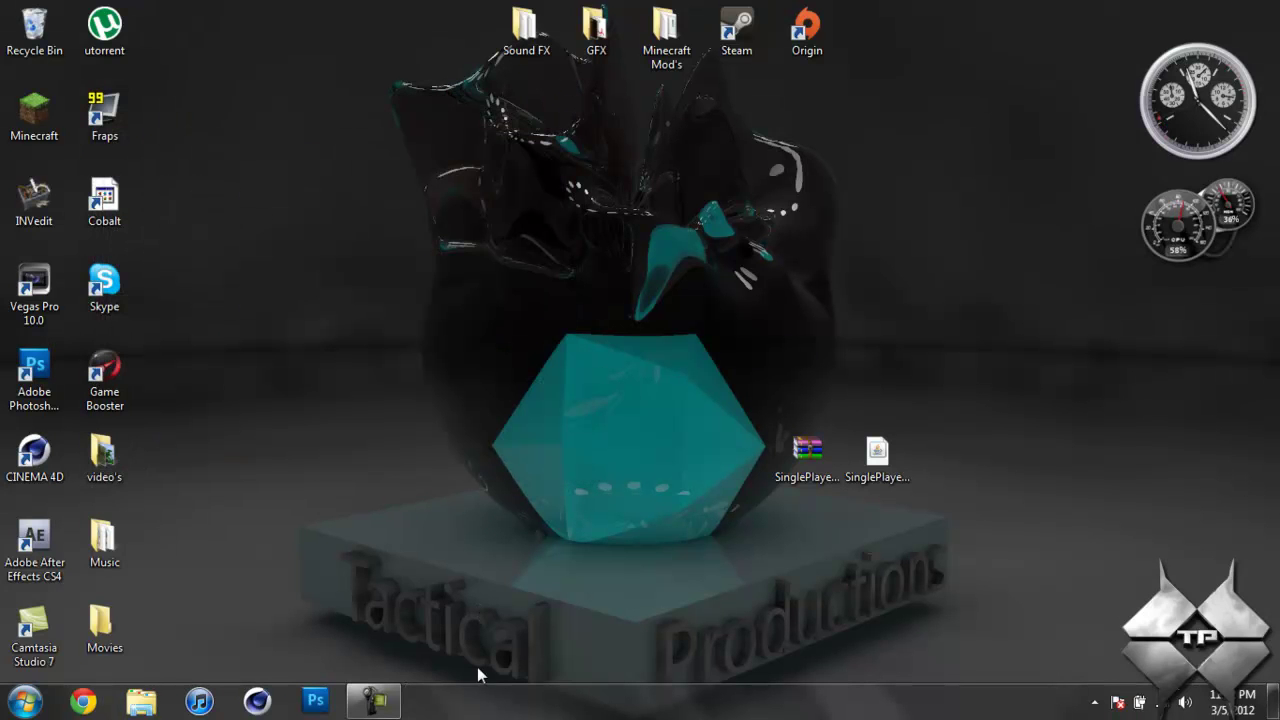
left_click(398, 706)
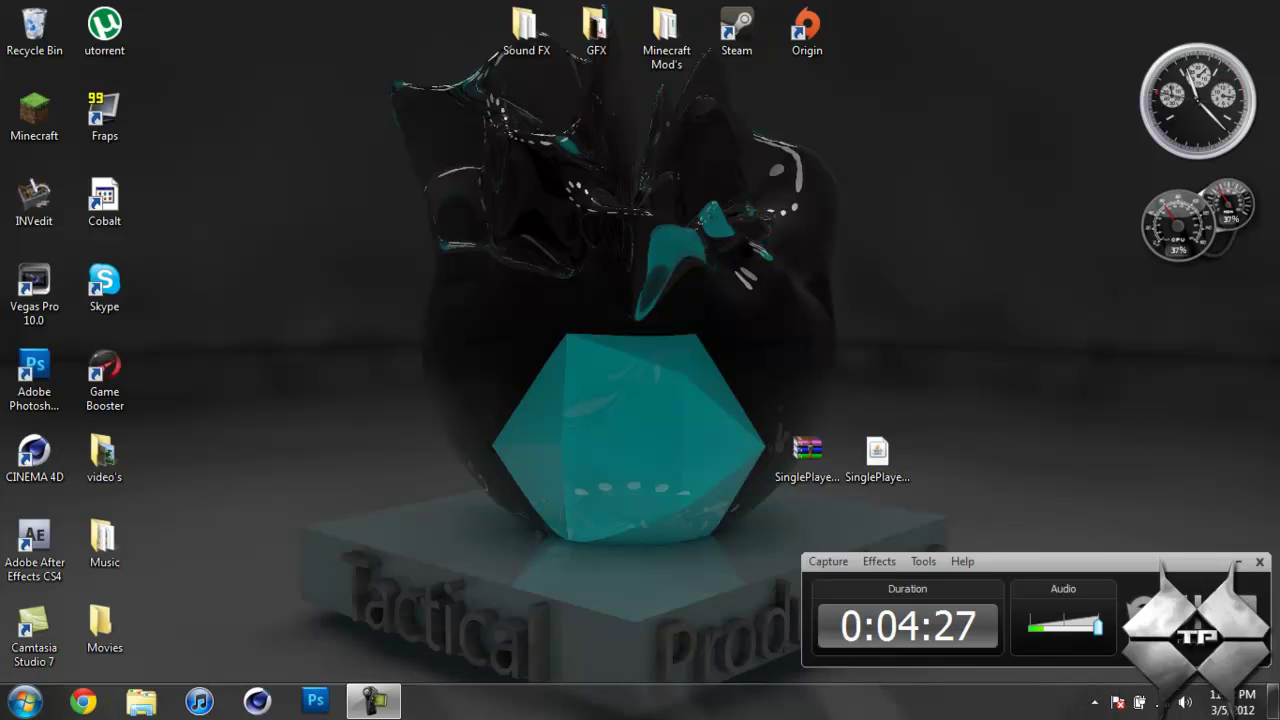
left_click(1197, 630)
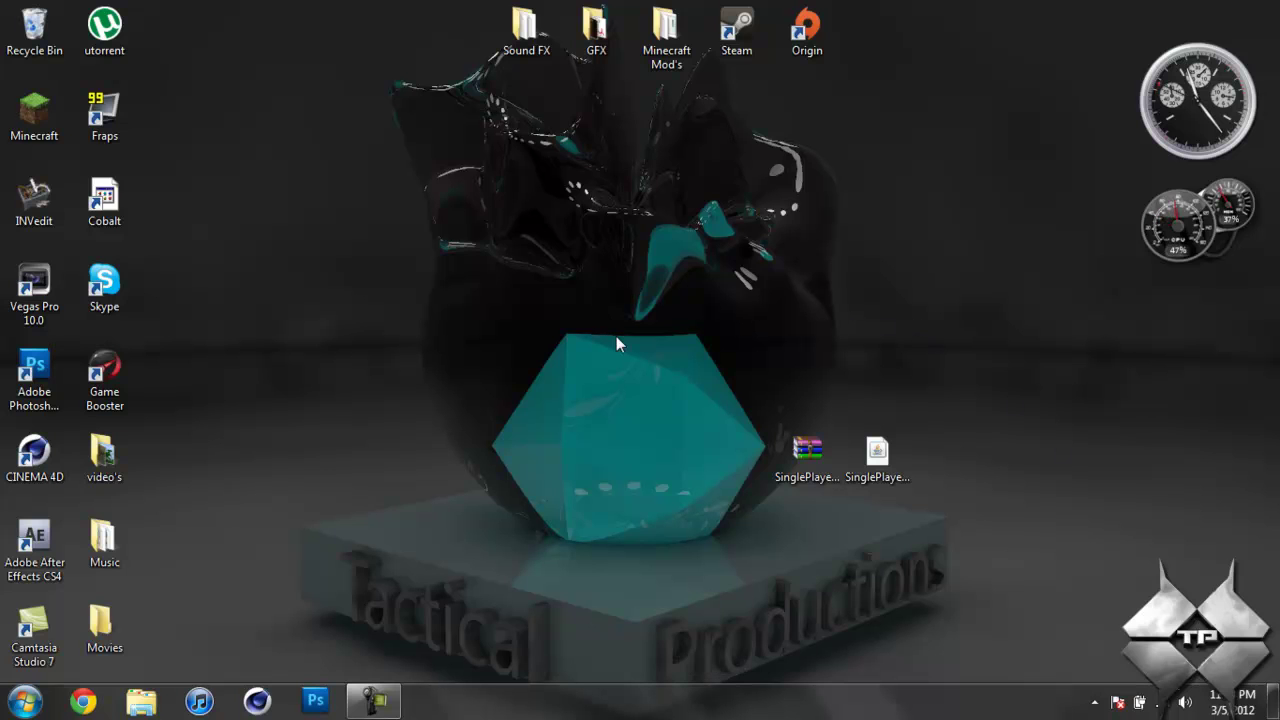
Find the Roaming folder with "%appdata%" and open the bin folder inside .minecraft
left_click(26, 702)
type("%appdata%")
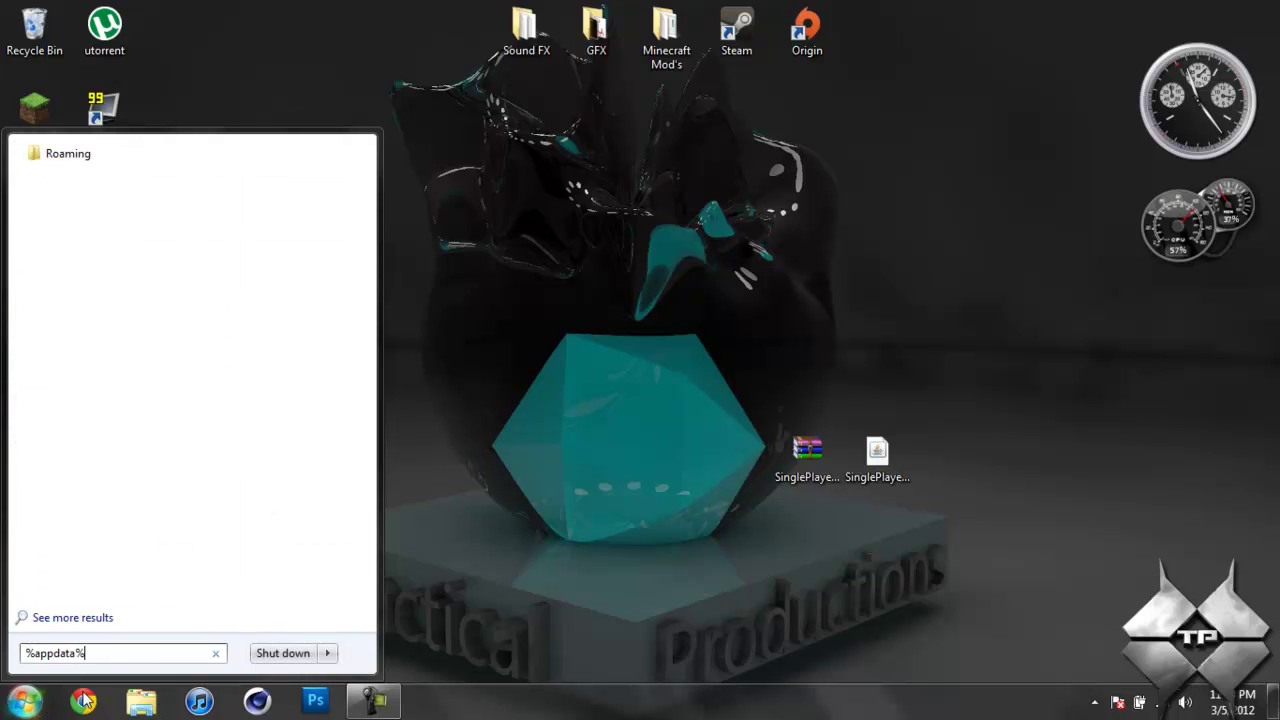
left_click_drag(88, 655, 18, 656)
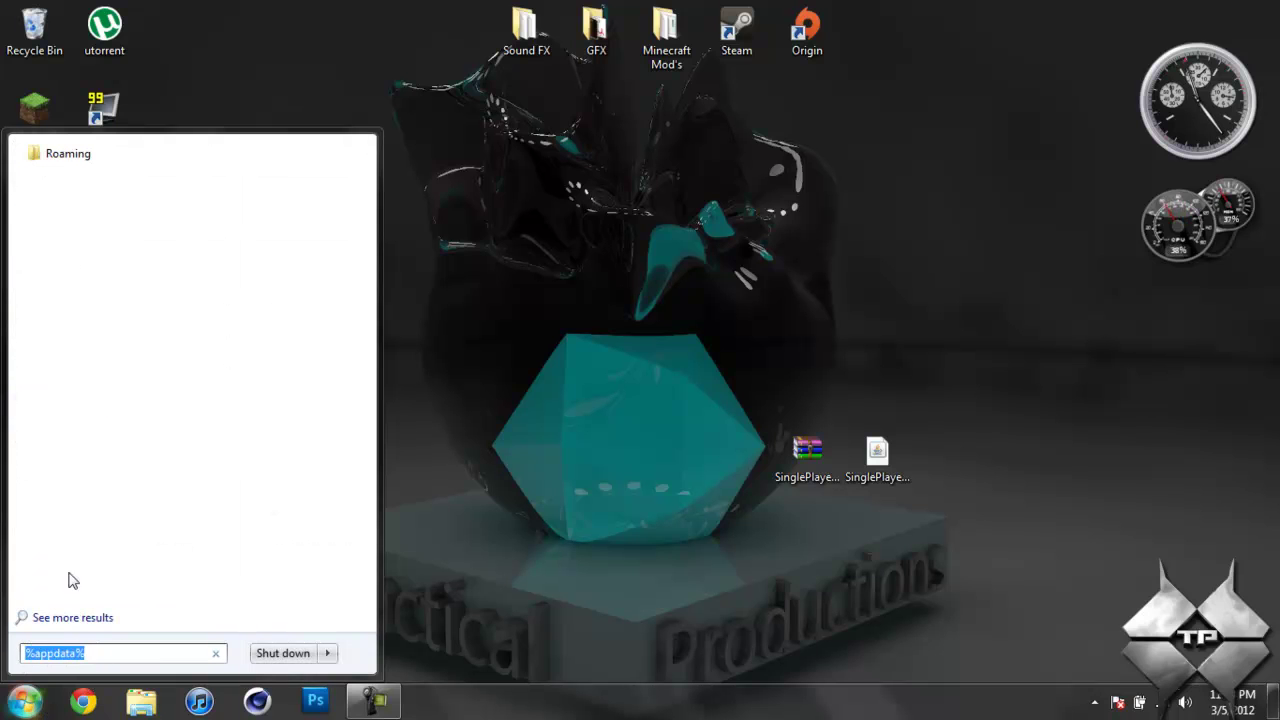
left_click(66, 153)
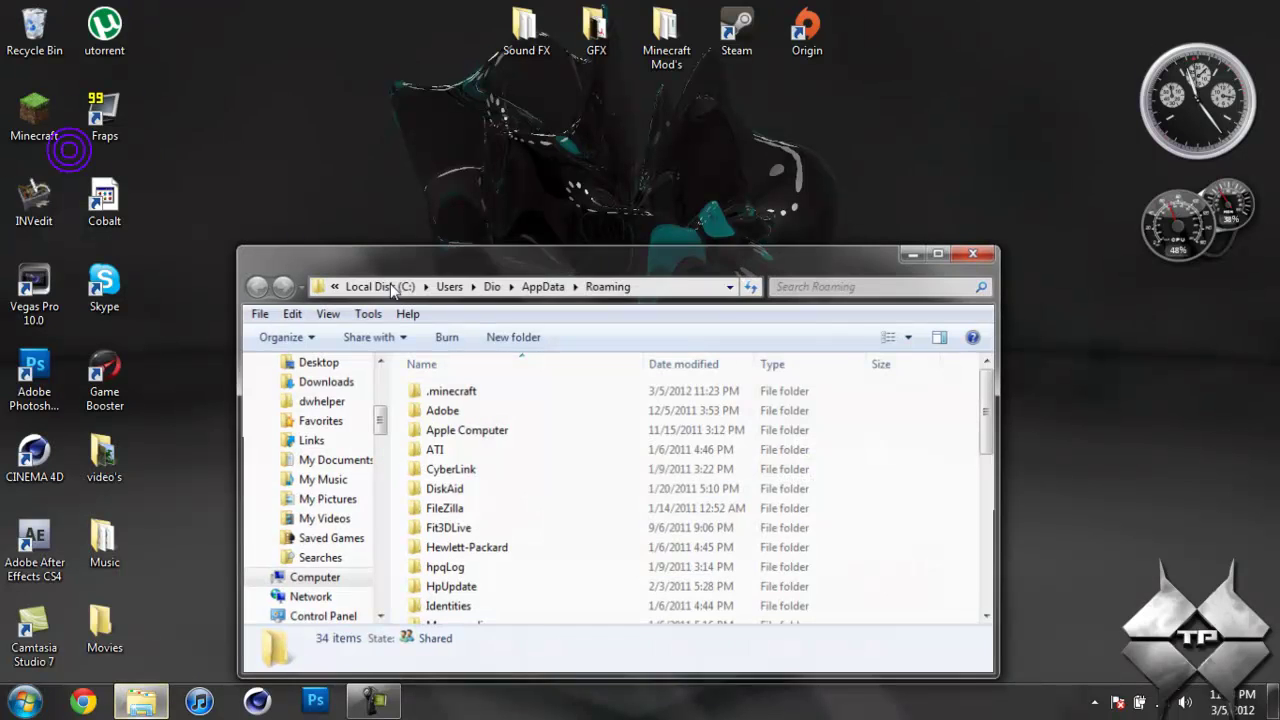
double_click(485, 392)
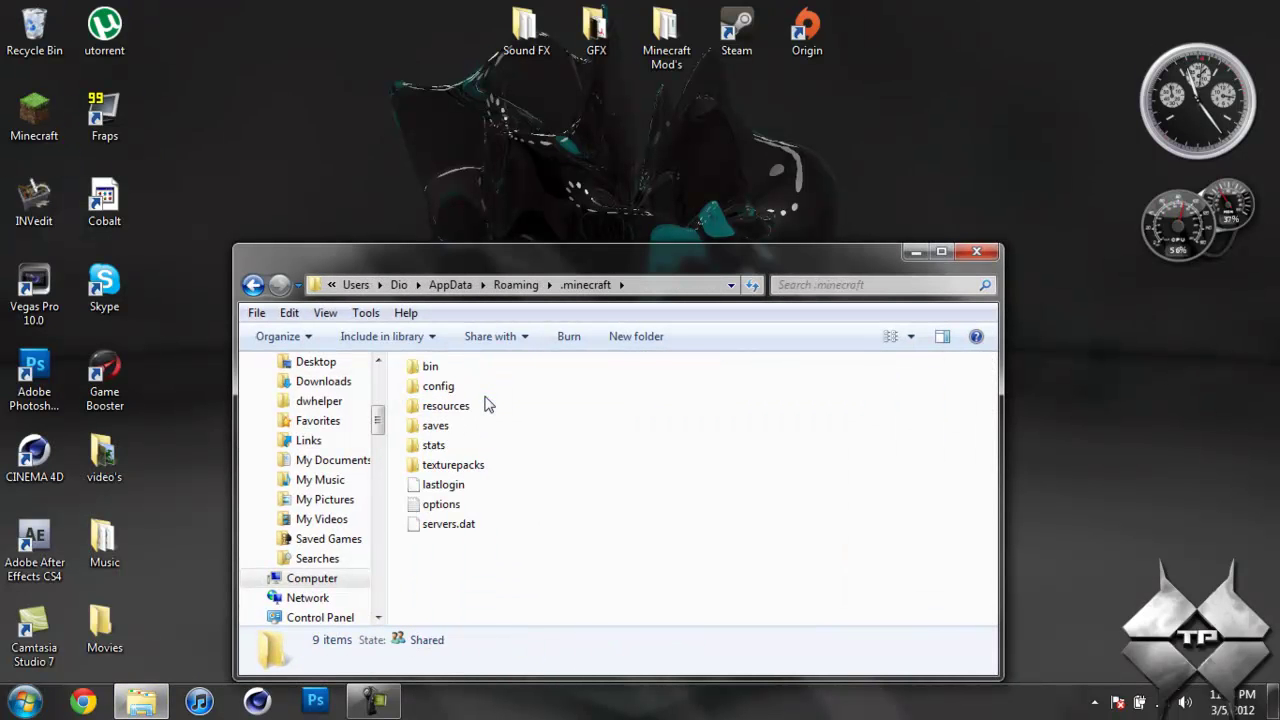
double_click(440, 369)
Open the minecraft jar file with WinRAR archiver, snap the archive window to half the screen and return to the bin folder window
left_click(443, 410)
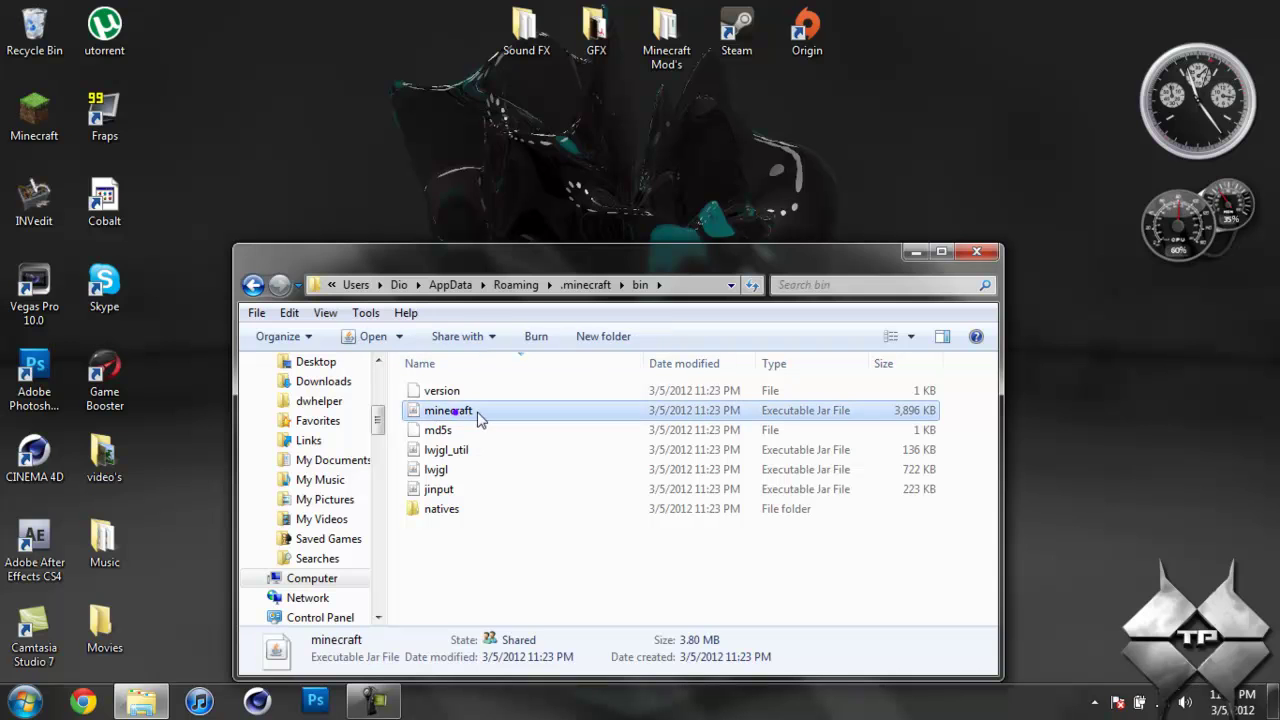
right_click(462, 412)
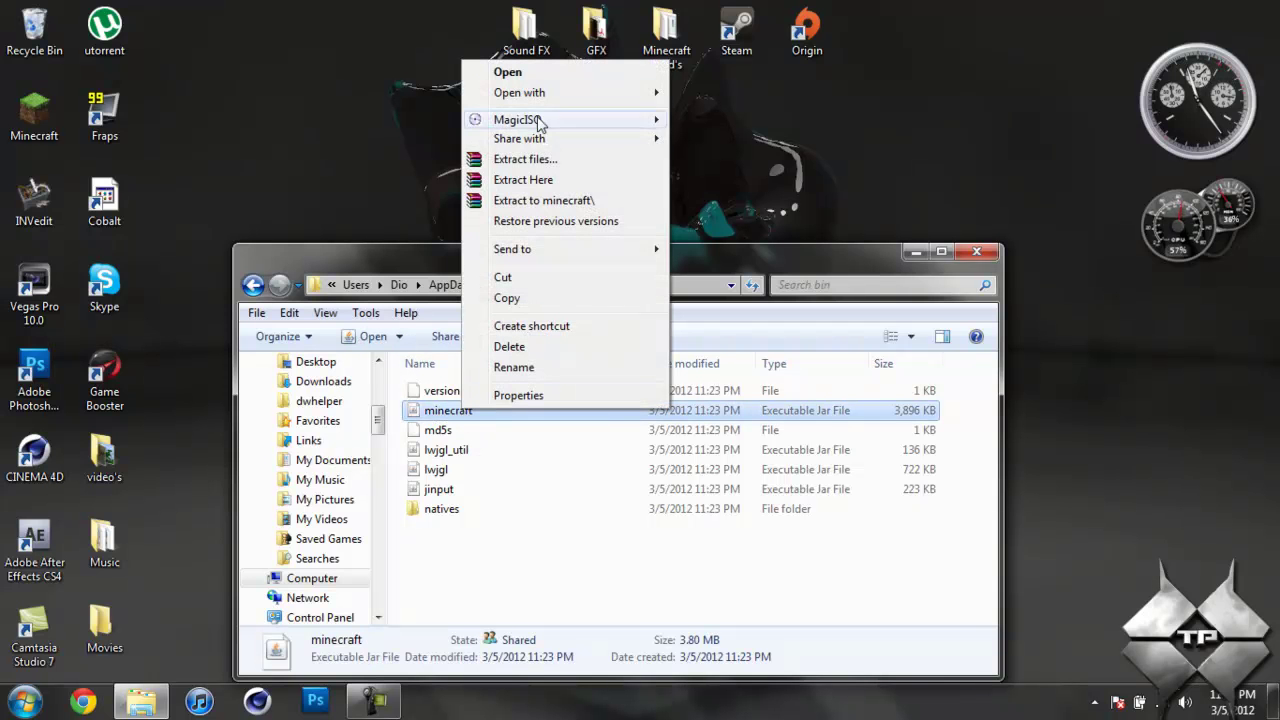
mouse_move(540, 104)
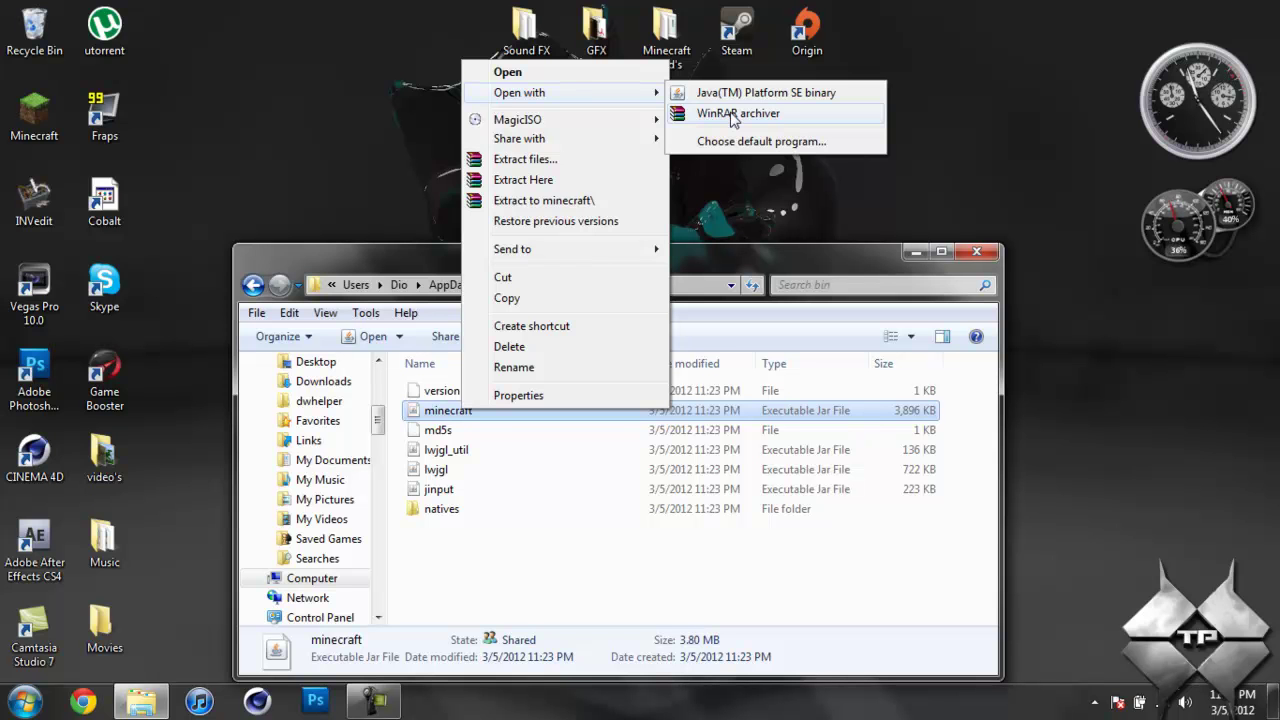
left_click(733, 115)
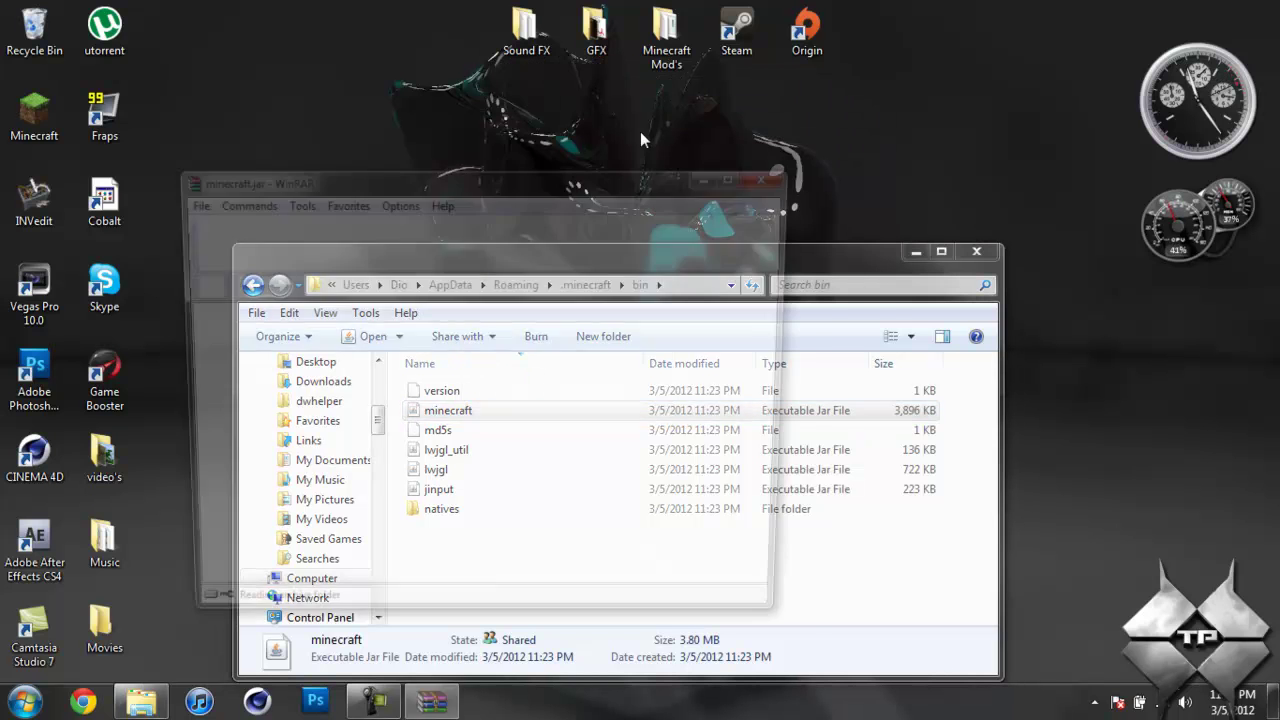
key("super+Left")
left_click(755, 278)
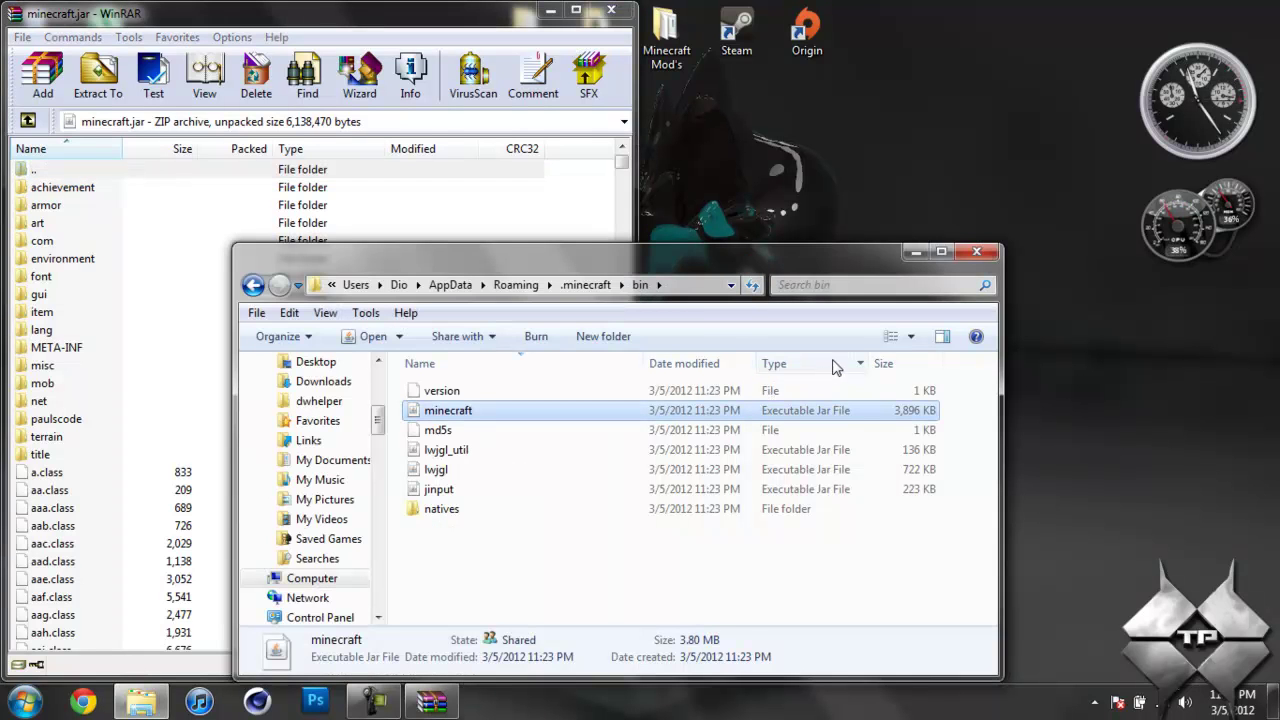
Minimize the bin folder window, open the SinglePlayerCommands-MC1.2.3_V3.2.zip archive from the desktop and snap it beside the minecraft.jar archive
left_click(913, 252)
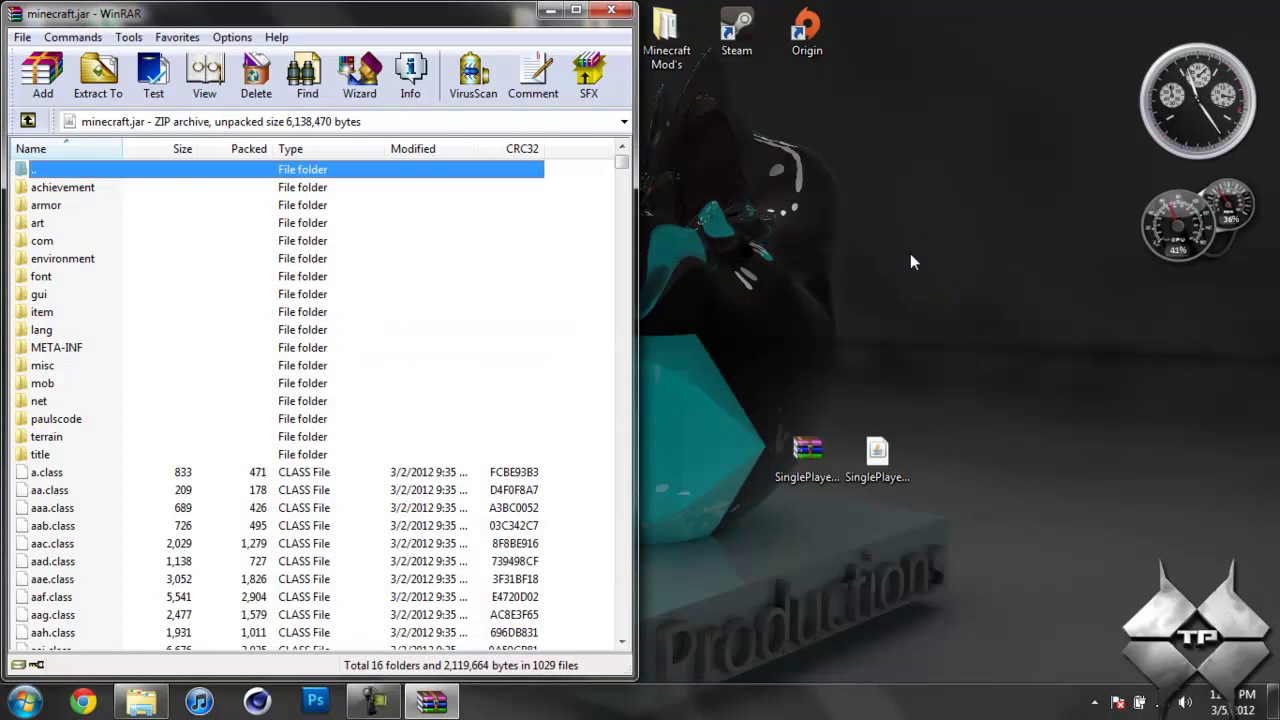
double_click(807, 452)
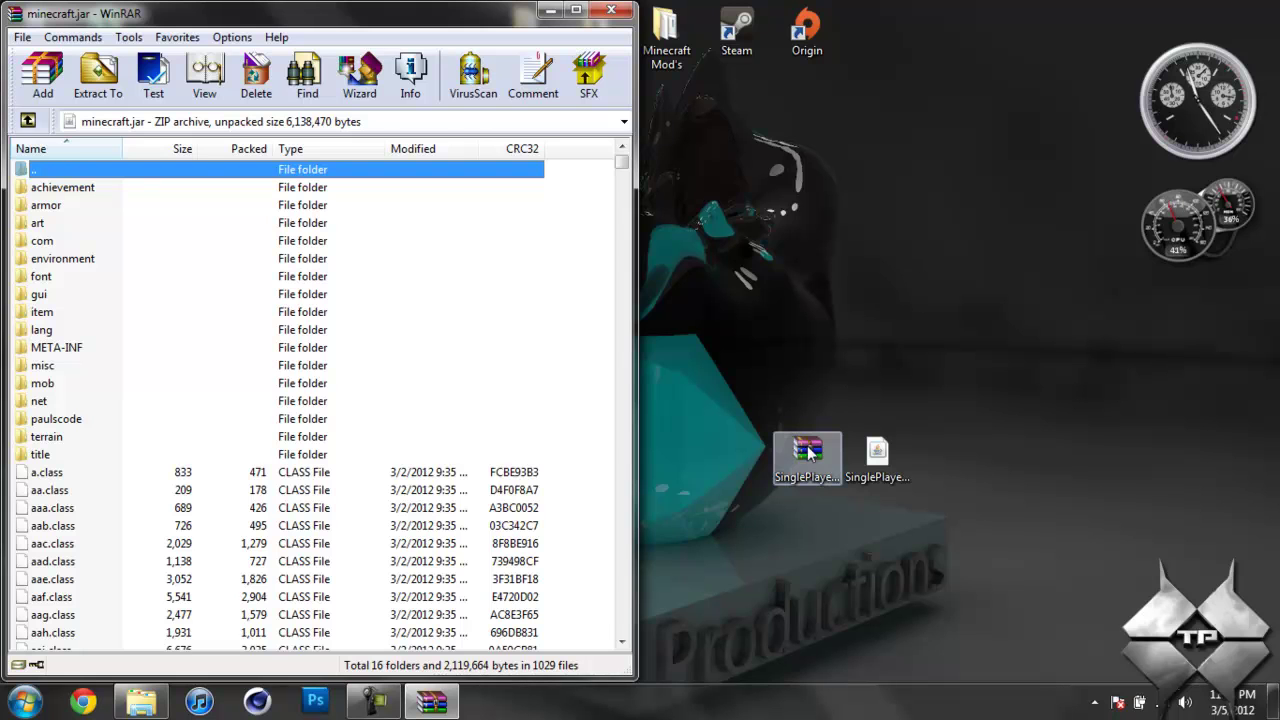
left_click_drag(542, 86, 1279, 160)
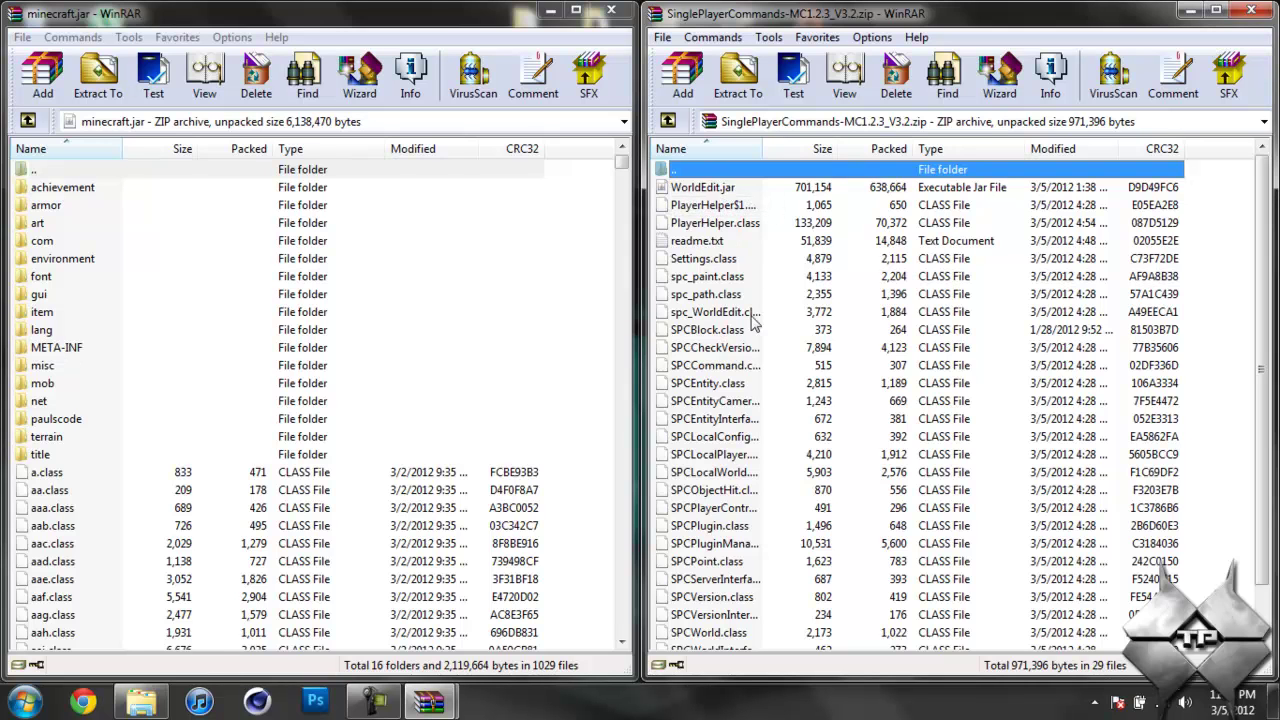
Add PlayerHelper$1.class and PlayerHelper.class from the SinglePlayerCommands archive to minecraft.jar
left_click(729, 205)
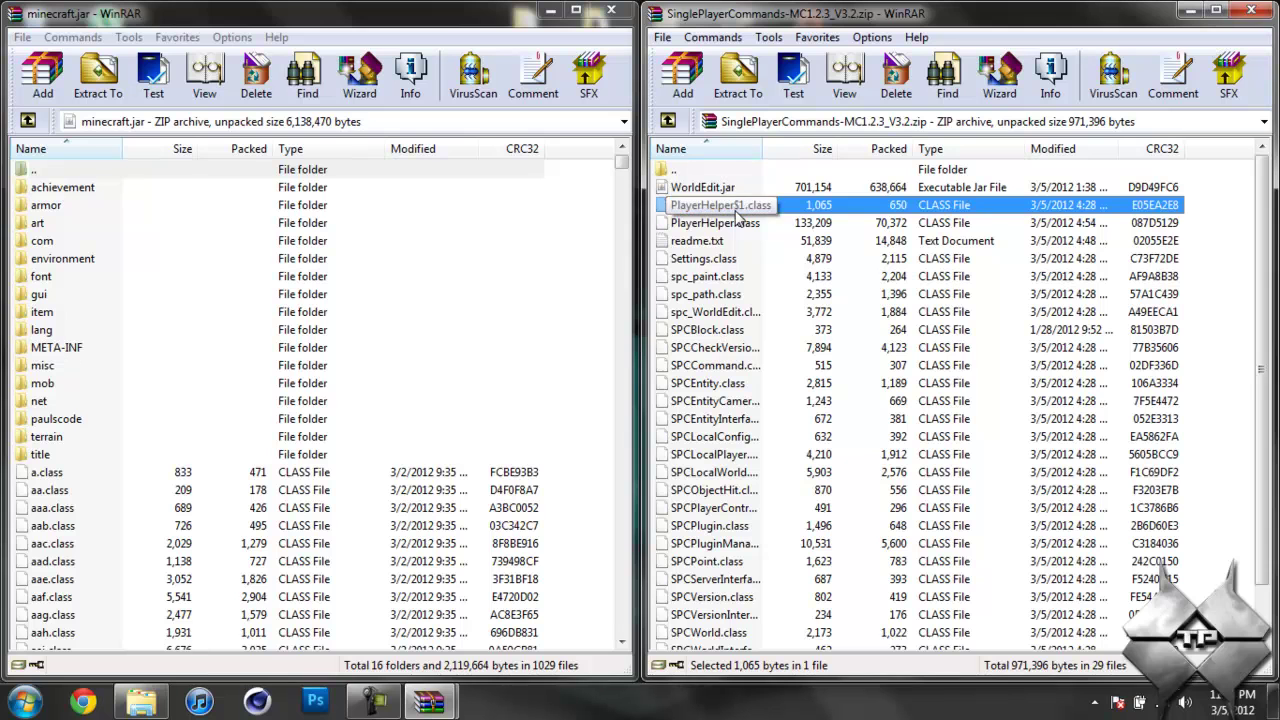
left_click(725, 225, "ctrl")
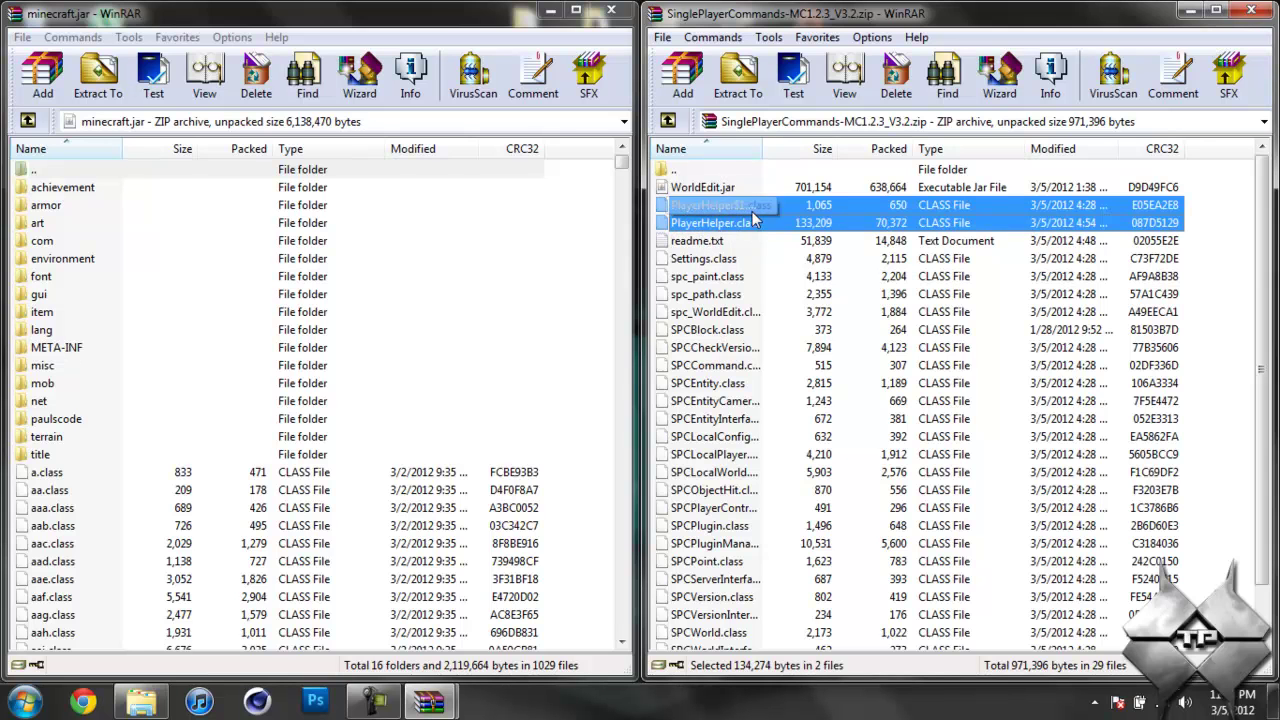
left_click_drag(742, 225, 350, 528)
left_click(349, 512)
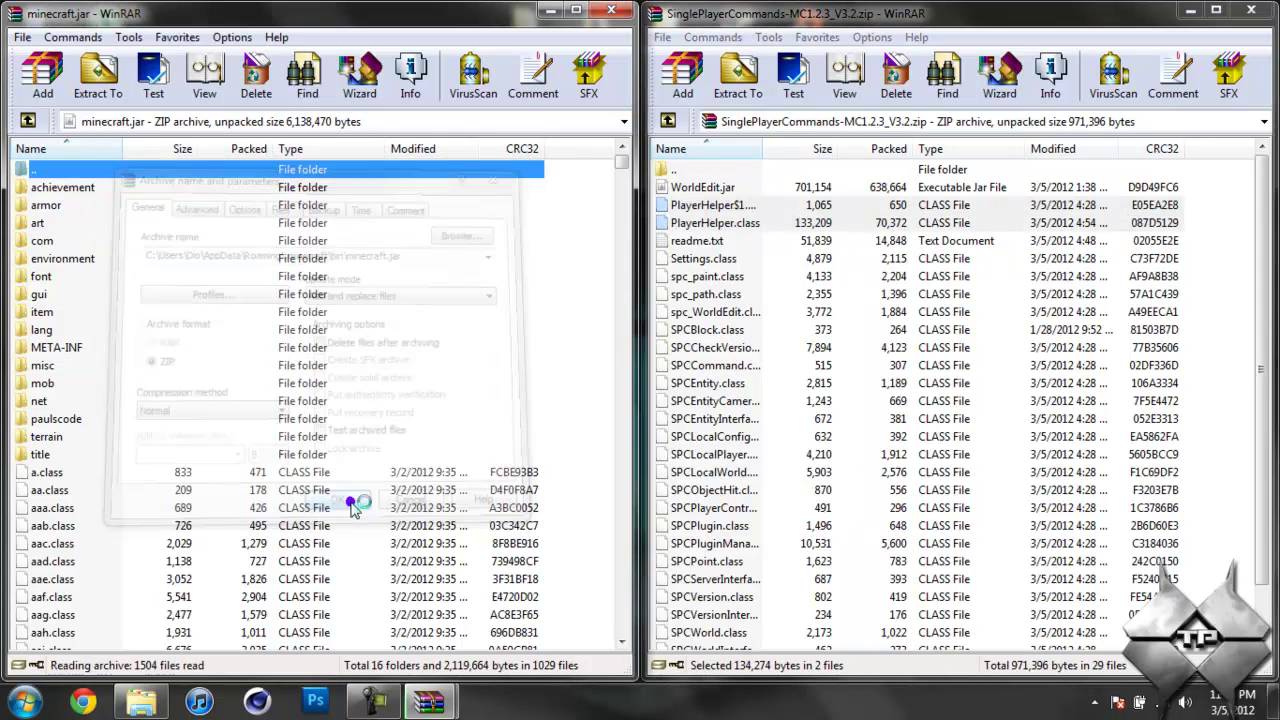
Add all the files from Settings.class through the WorldEditPlugin class at the end of the mod archive to minecraft.jar
left_click(724, 261)
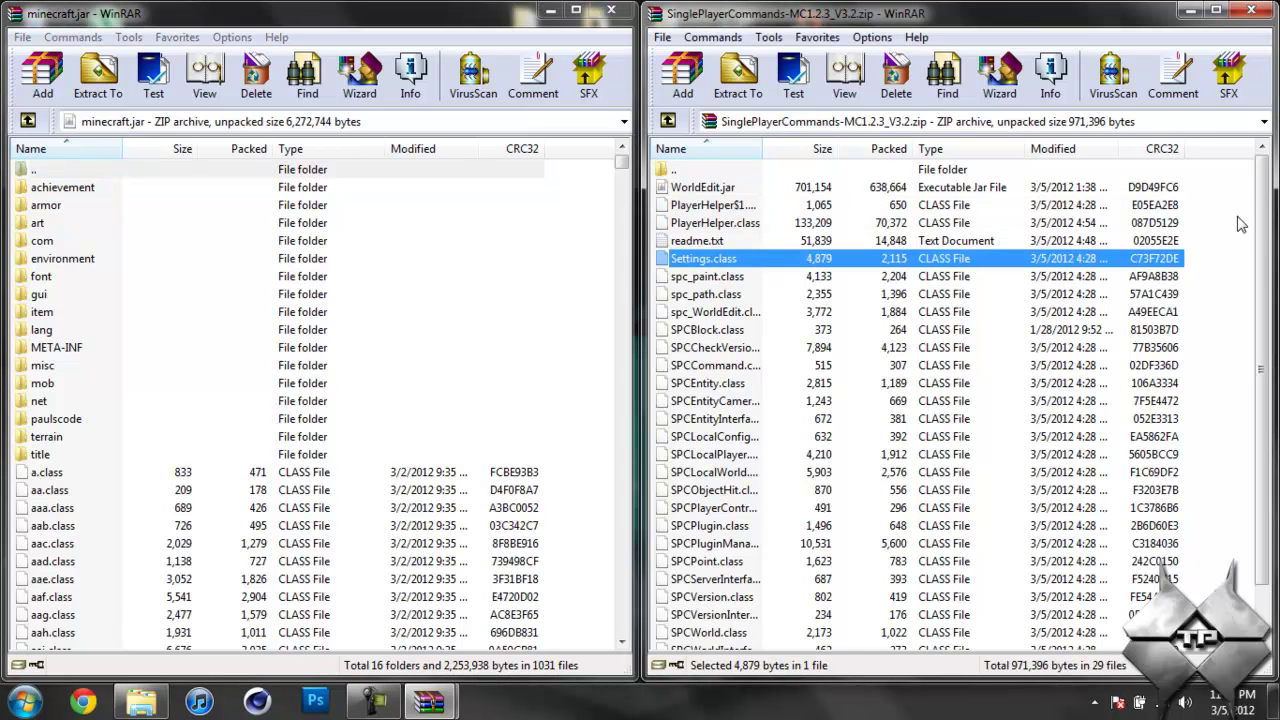
scroll(1262, 215, "down", 1)
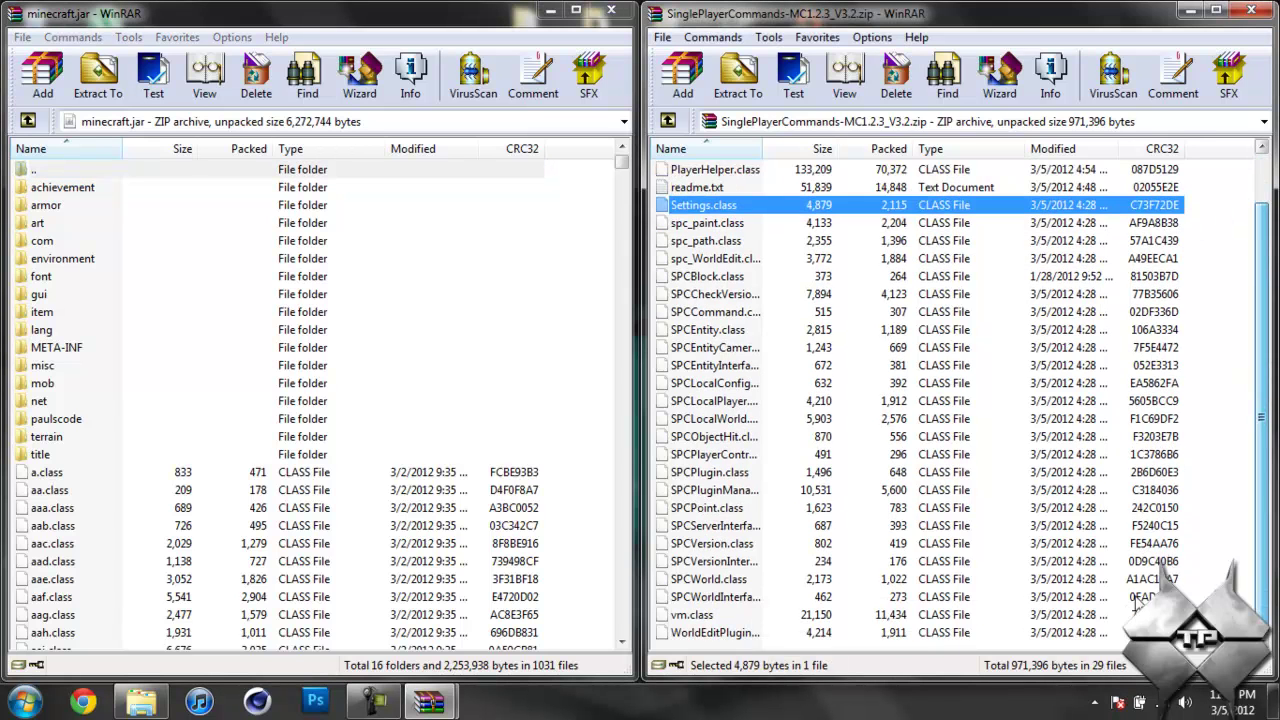
left_click(737, 633, "shift")
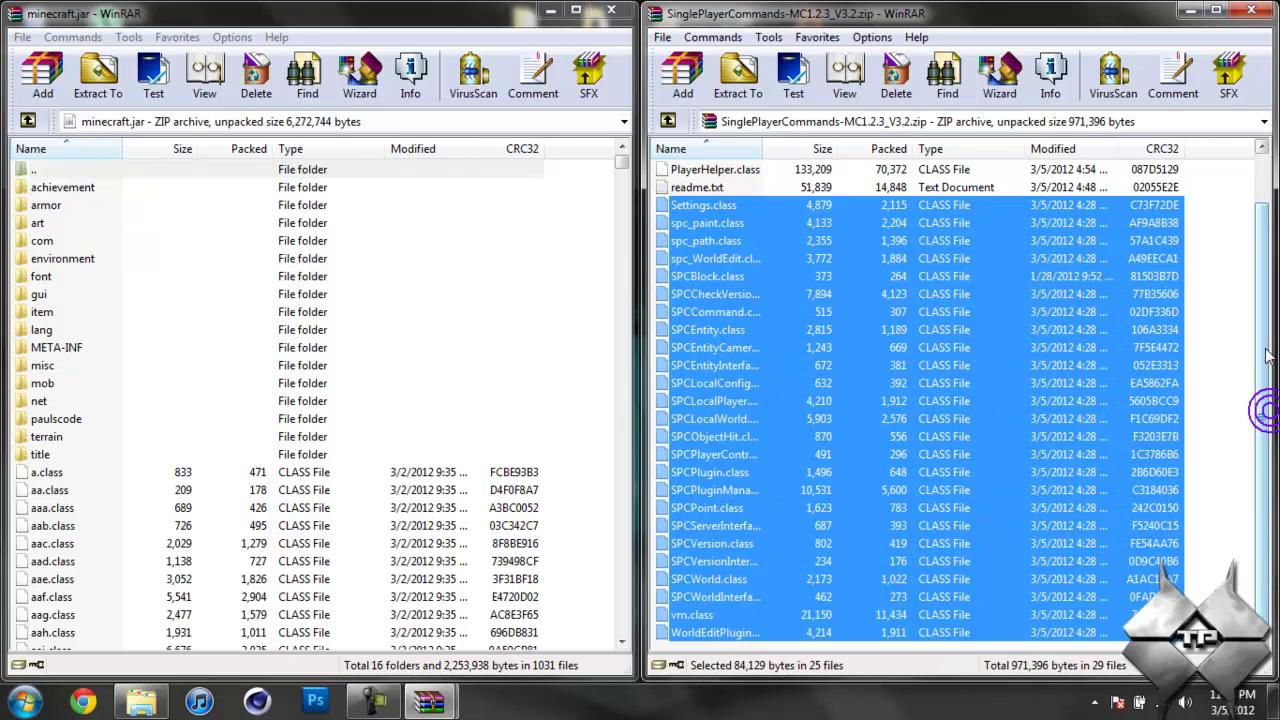
left_click_drag(874, 500, 362, 511)
left_click(362, 510)
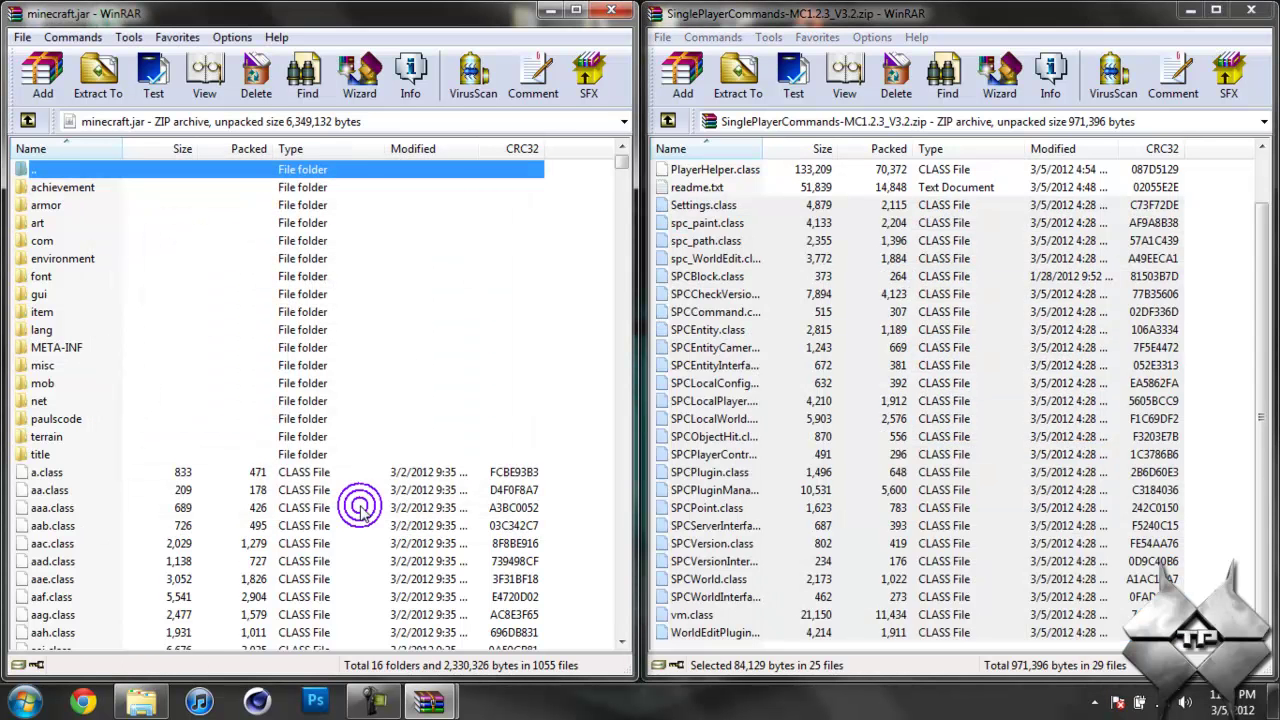
Delete the META-INF folder from minecraft.jar and close that archive
left_click(68, 350)
right_click(69, 350)
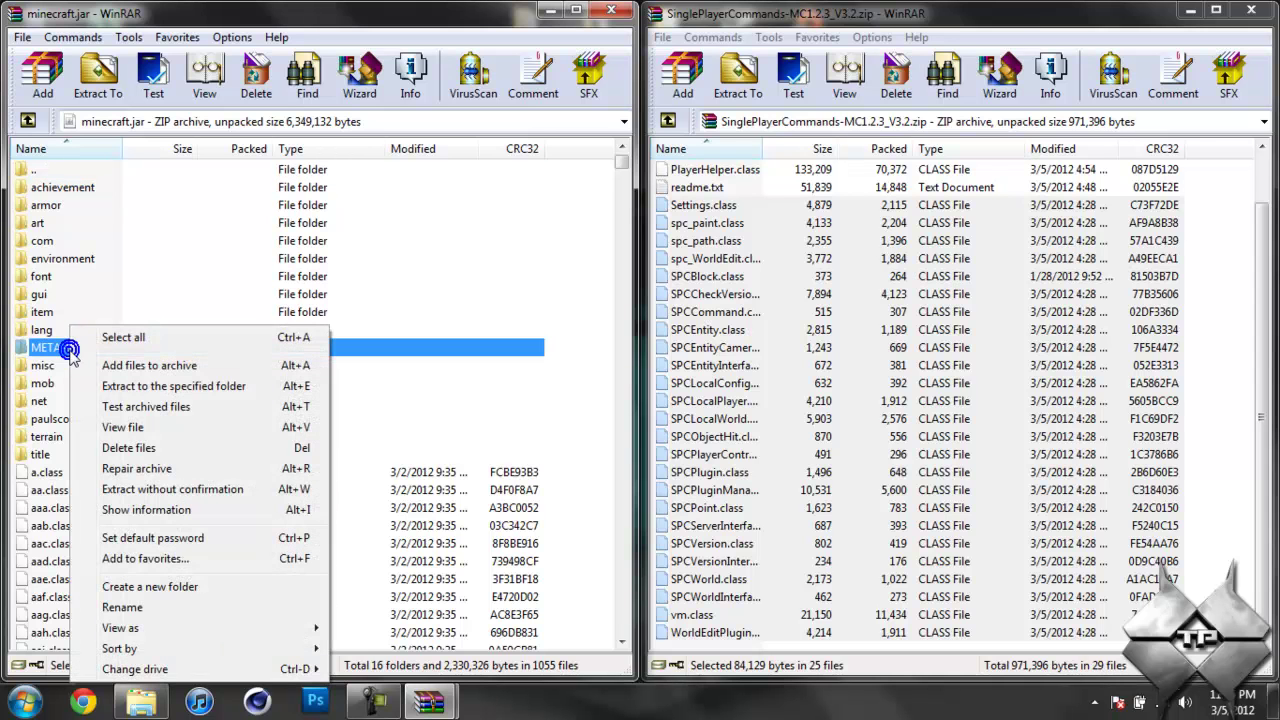
left_click(141, 448)
left_click(650, 418)
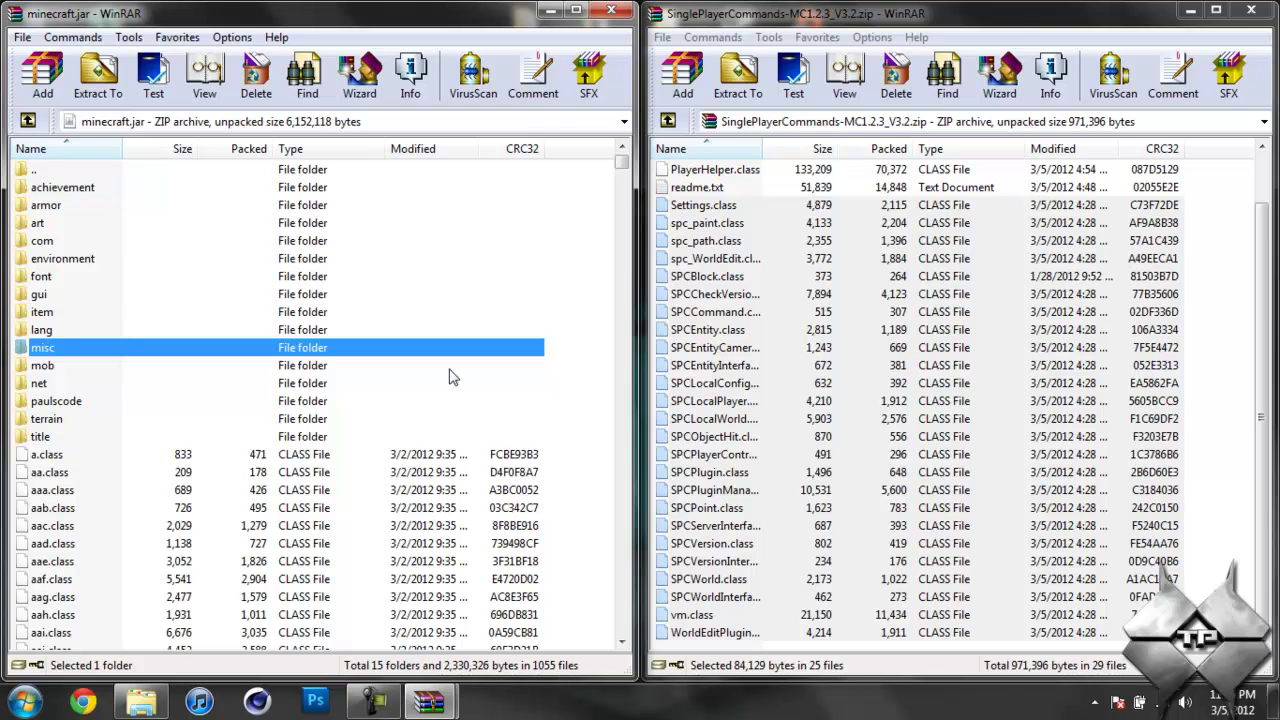
left_click(610, 12)
Show the bin folder beside the mod archive, copy WorldEdit.jar from the archive into it and close both windows
left_click(141, 701)
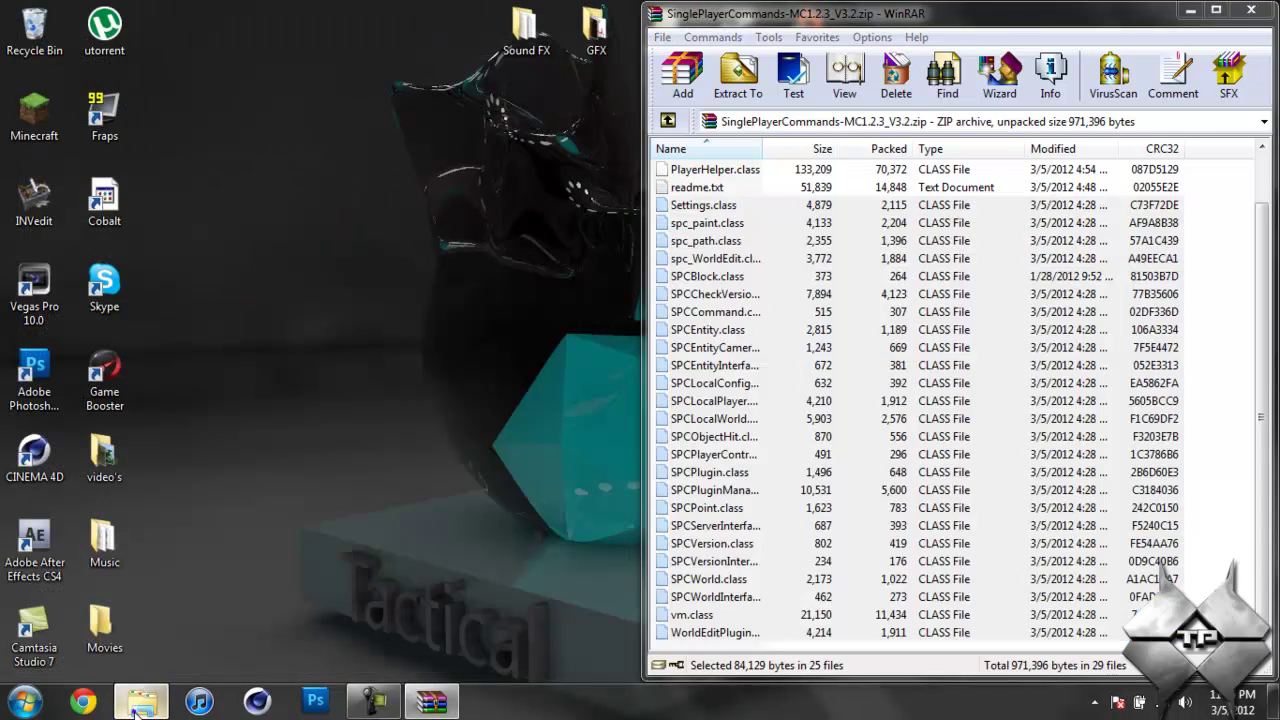
left_click_drag(410, 254, 5, 230)
left_click_drag(1258, 253, 1258, 200)
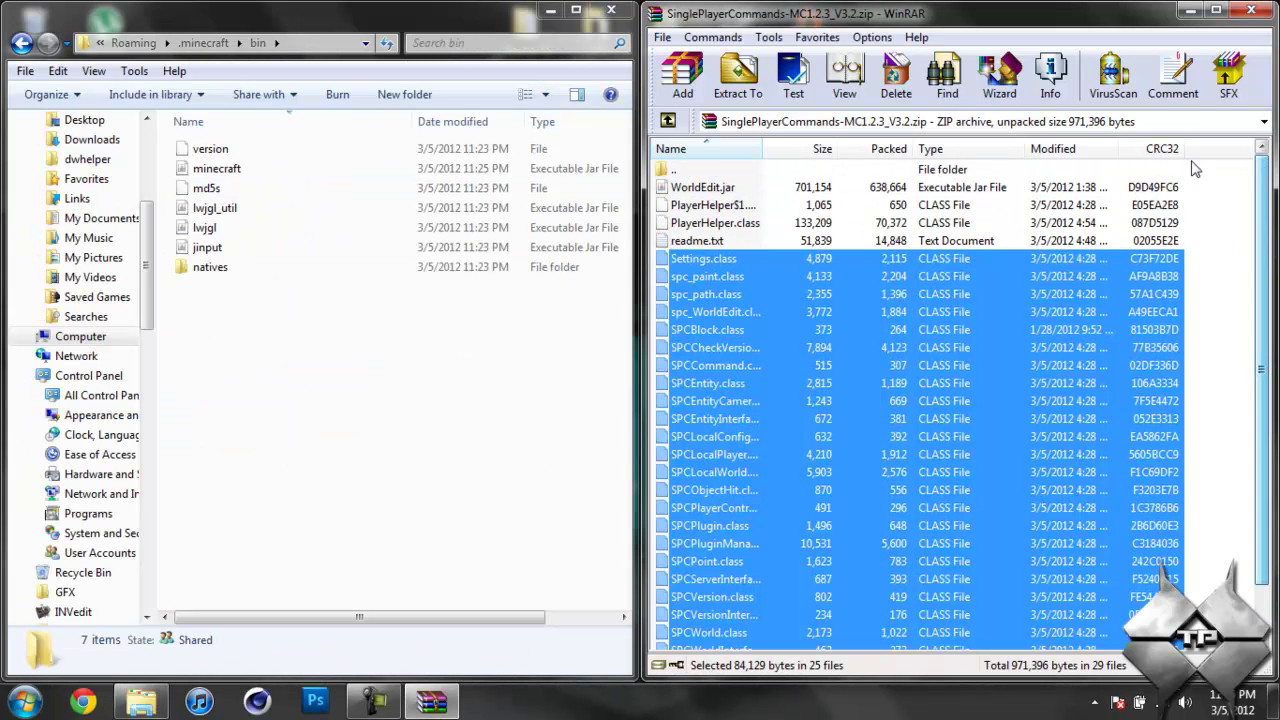
left_click(733, 188)
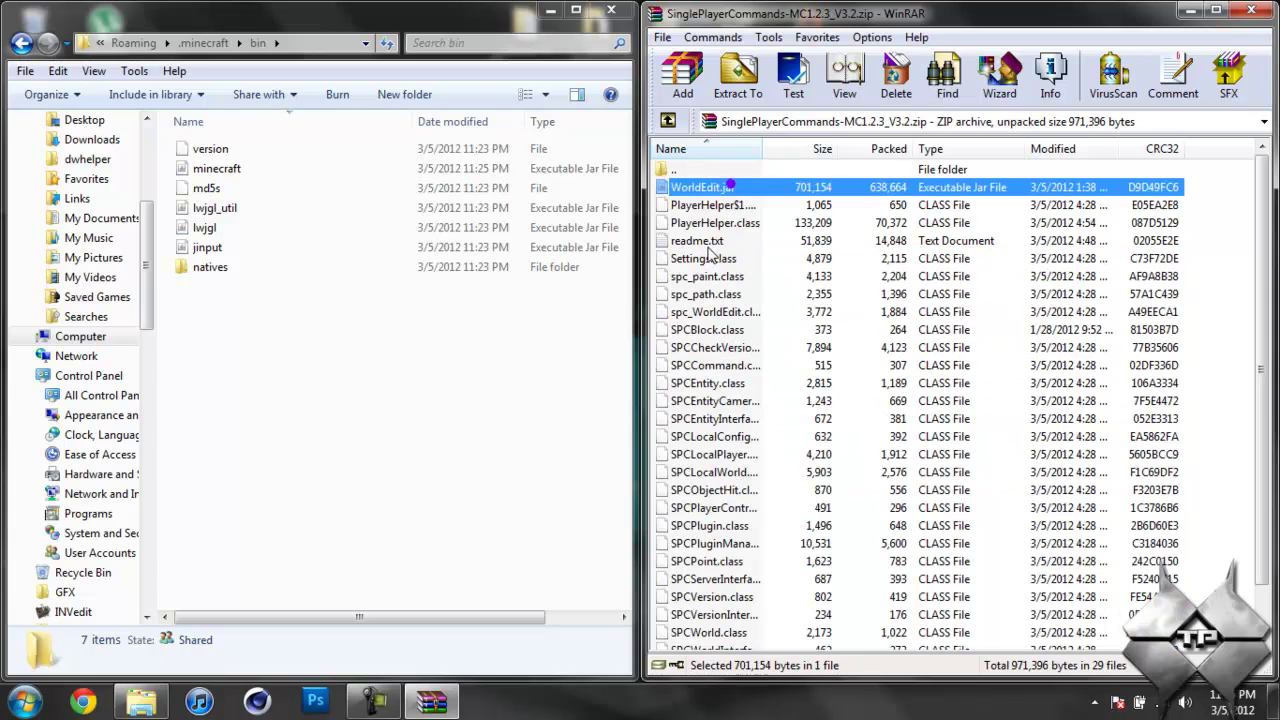
left_click_drag(740, 188, 243, 380)
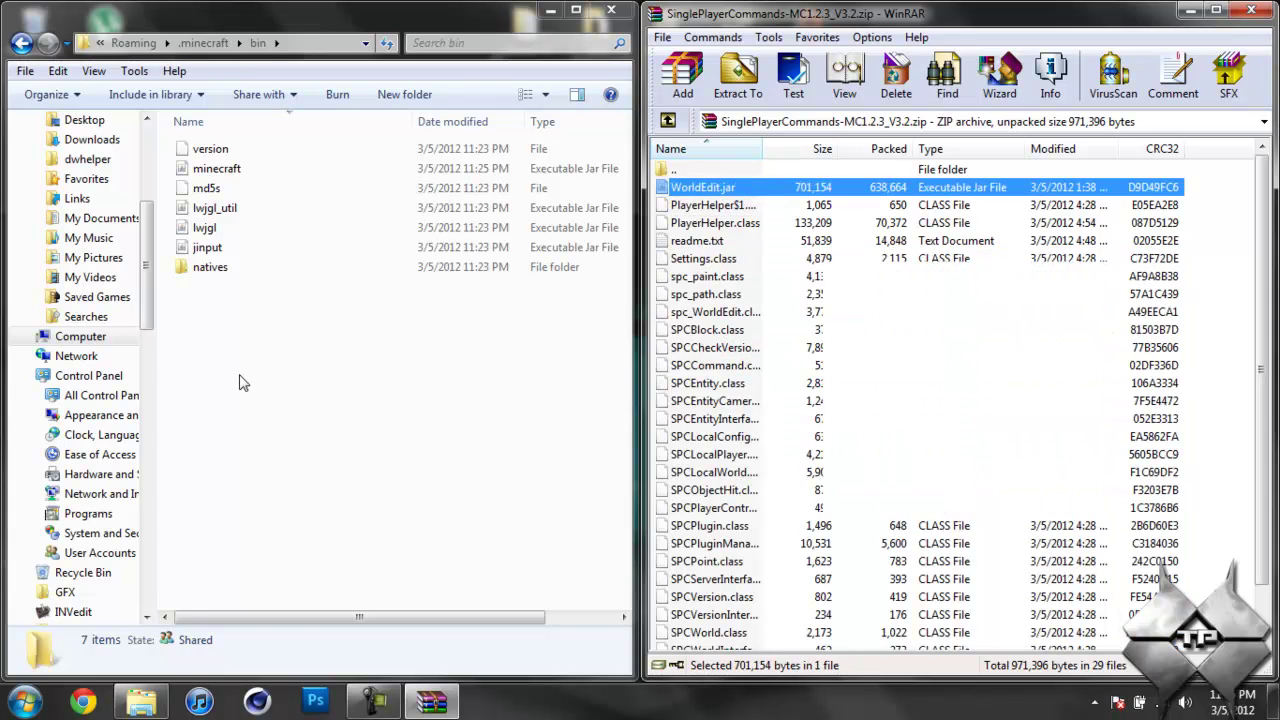
left_click(614, 9)
left_click(1258, 9)
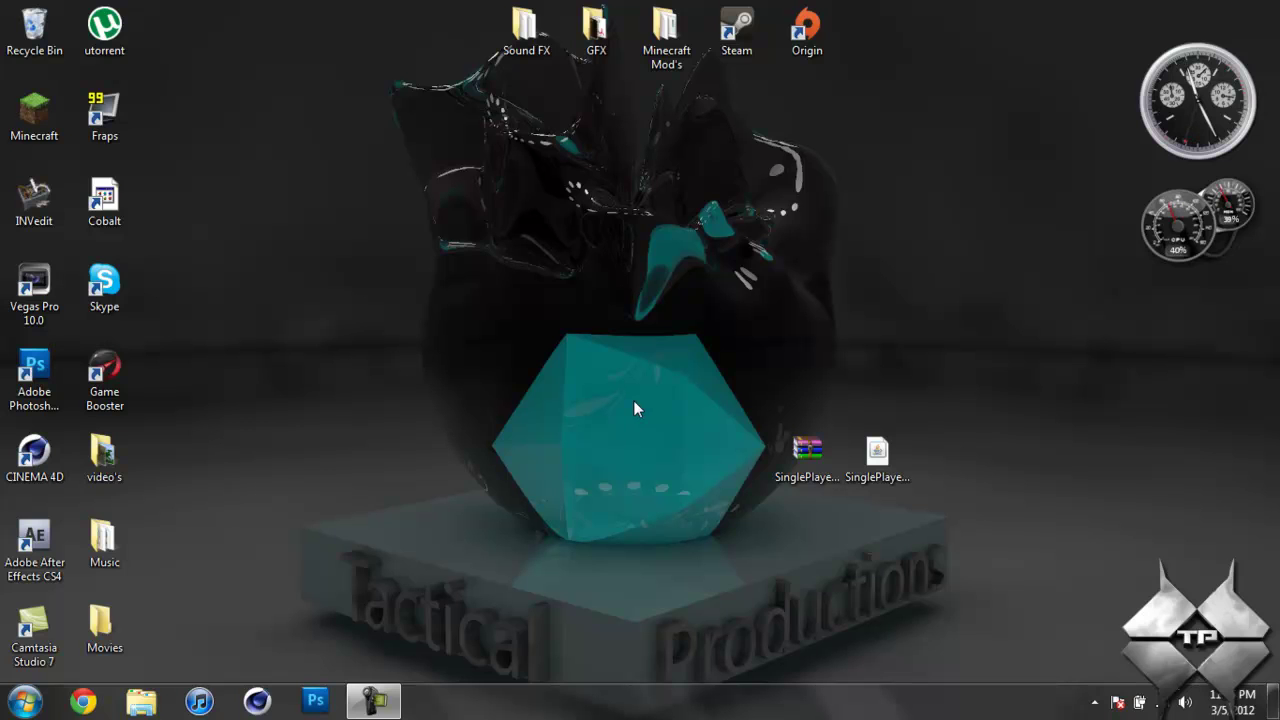
left_click(373, 701)
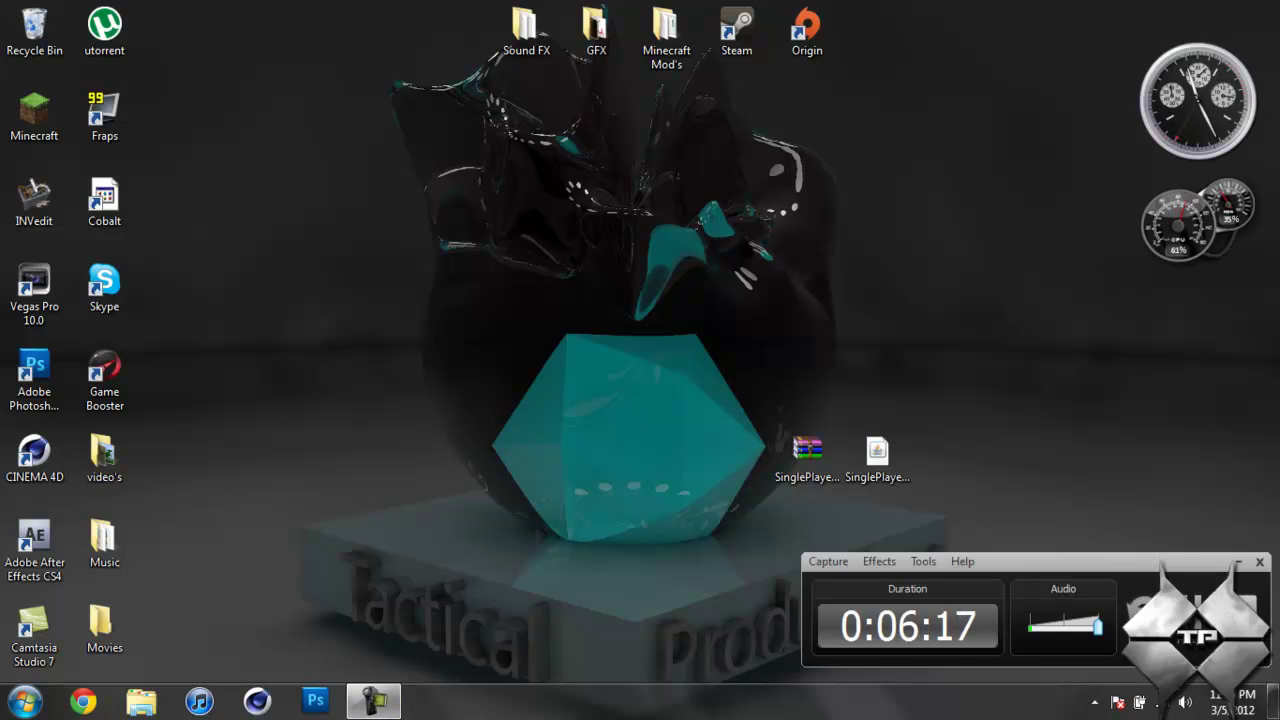